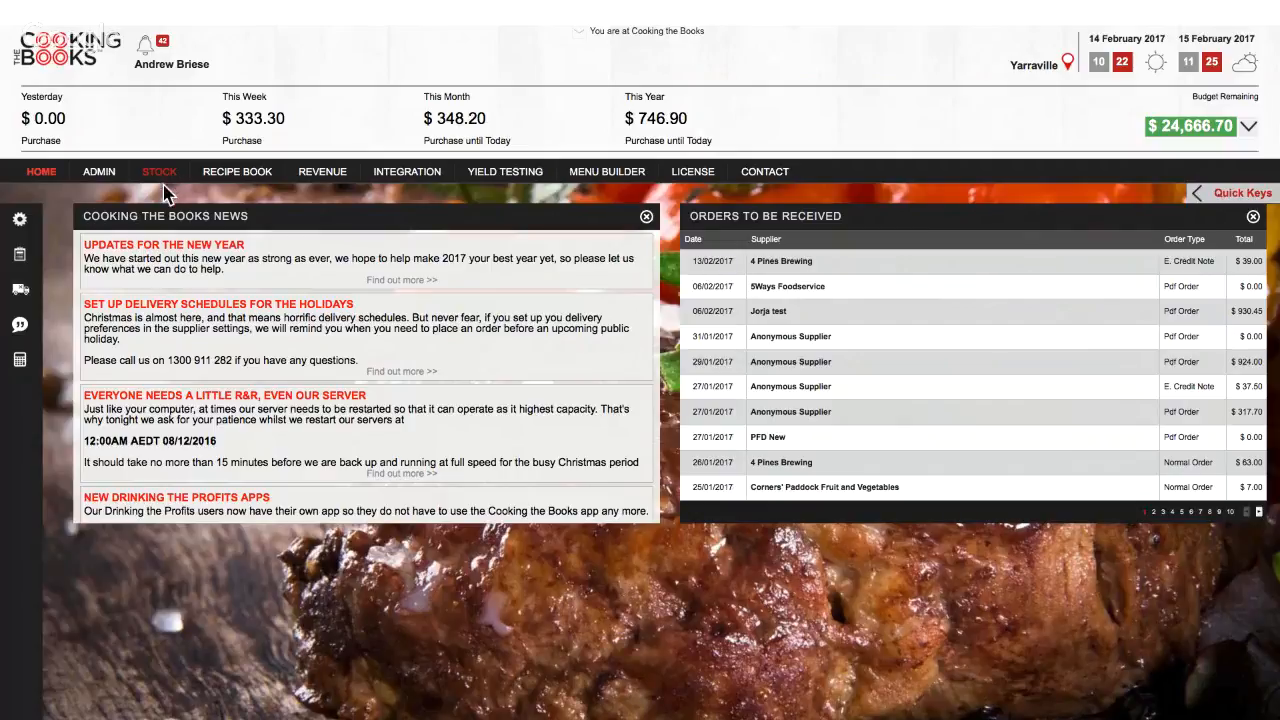
- Open stock maintenance and list the stock items of supplier PFD New
click(163, 177)
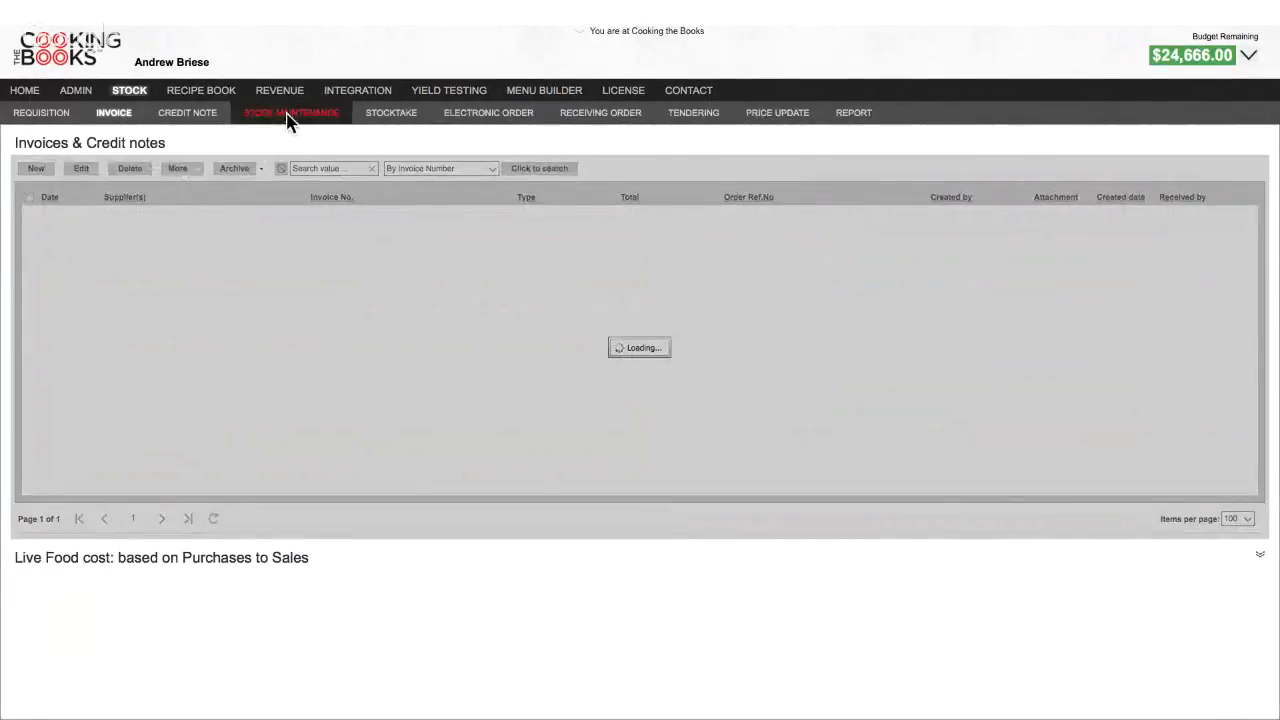
click(287, 117)
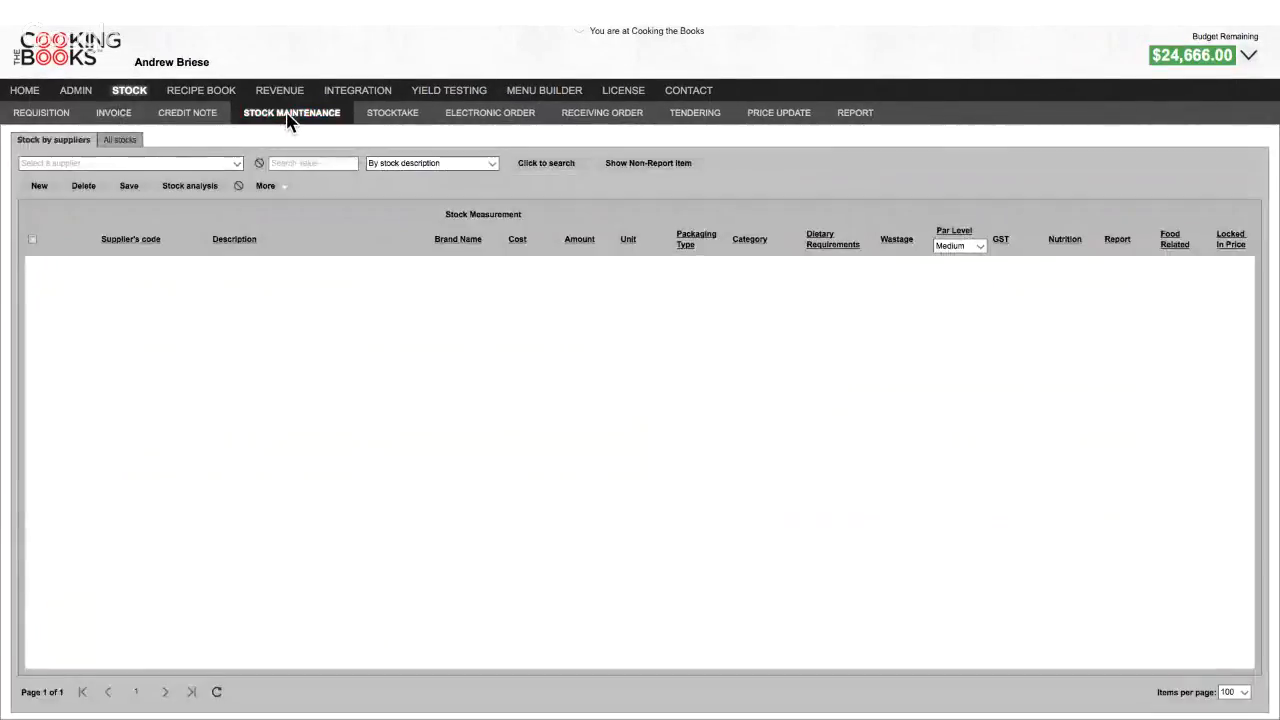
click(238, 165)
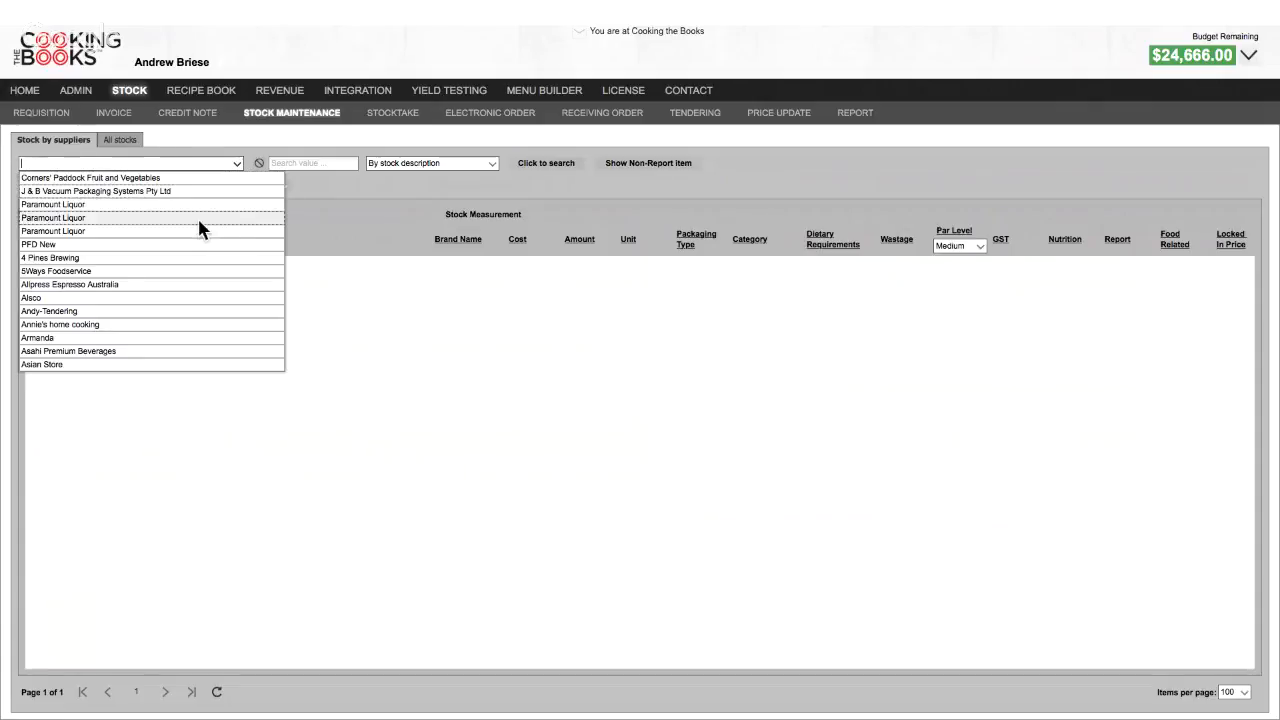
click(169, 242)
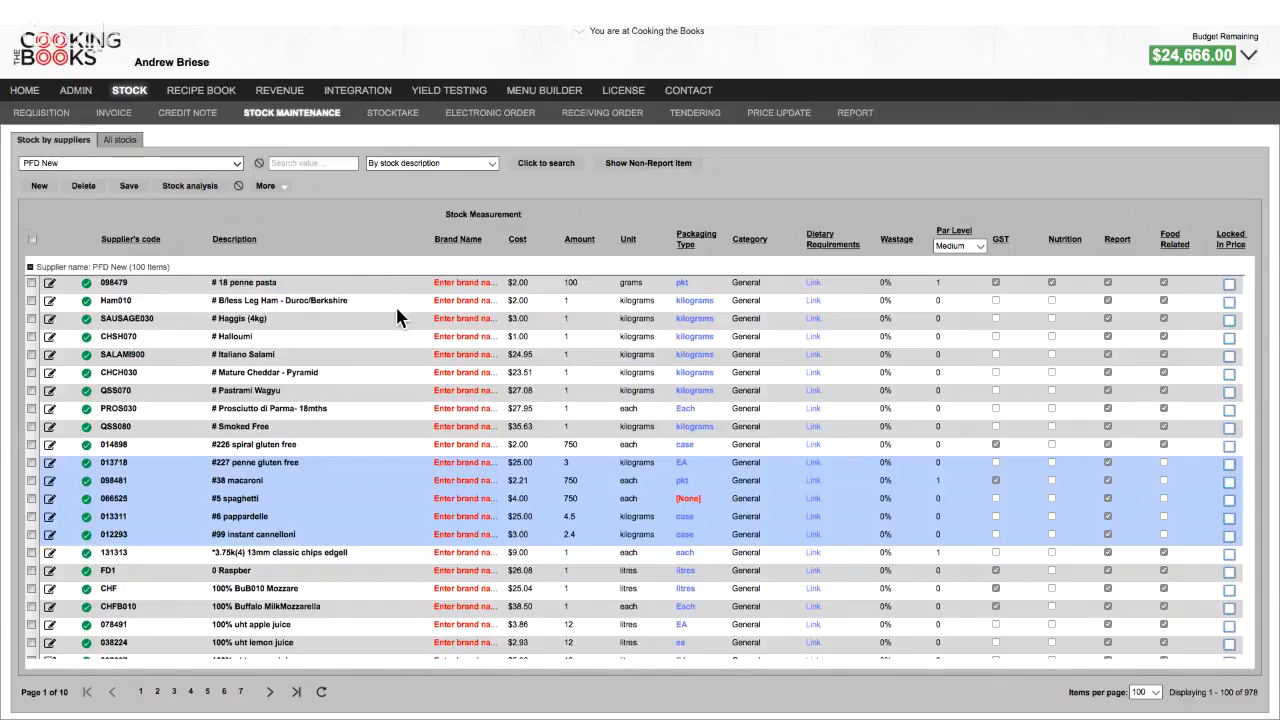
- Open the descriptions of # 18 penne pasta and the leg ham item for editing without changing them
click(328, 284)
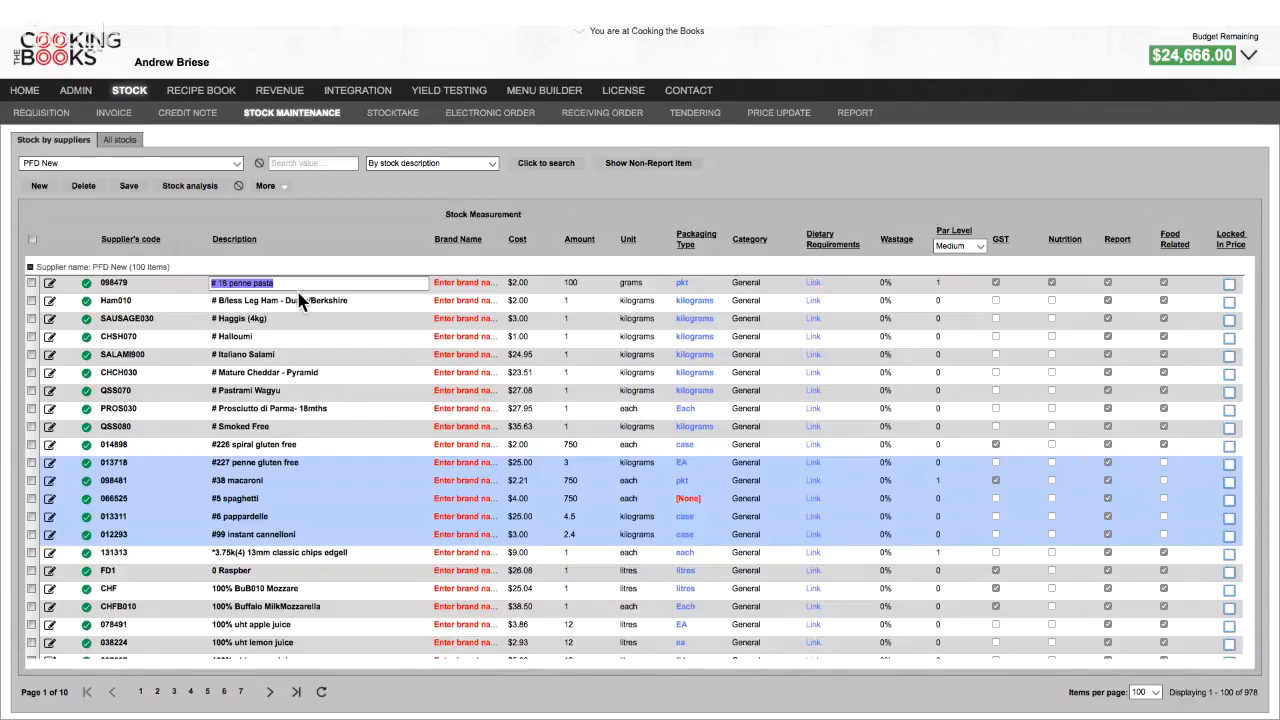
click(297, 300)
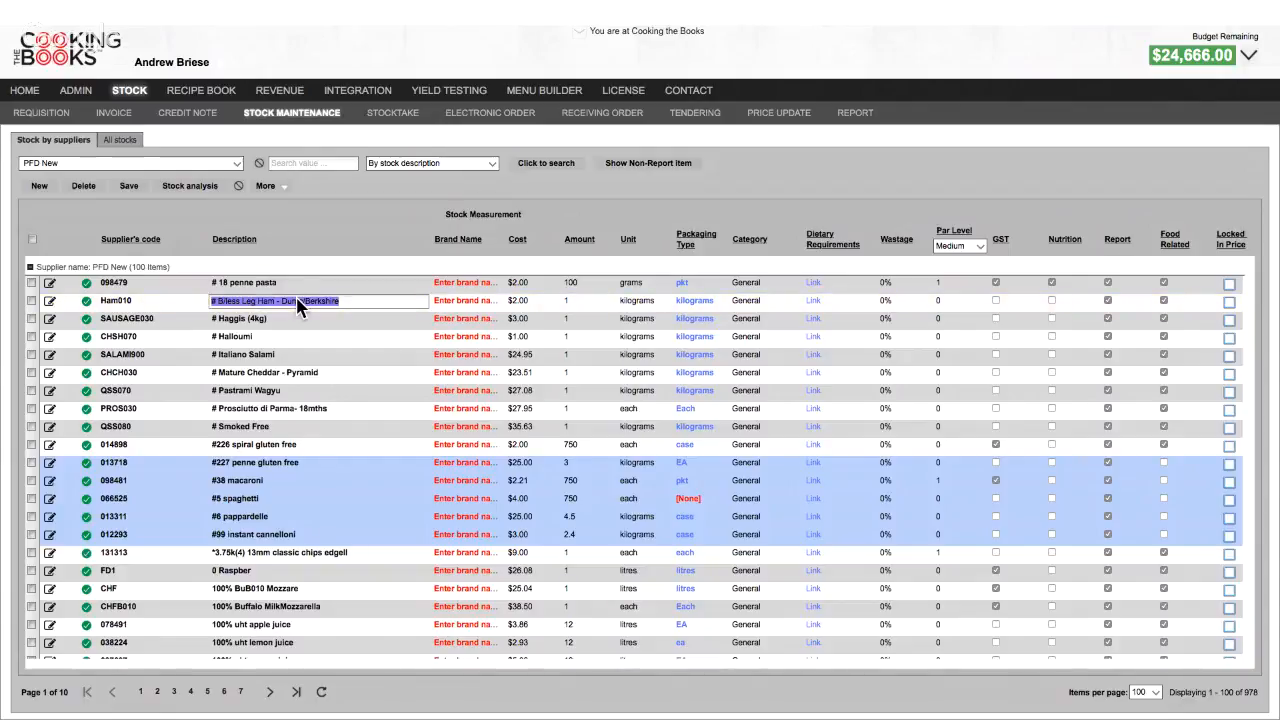
click(289, 285)
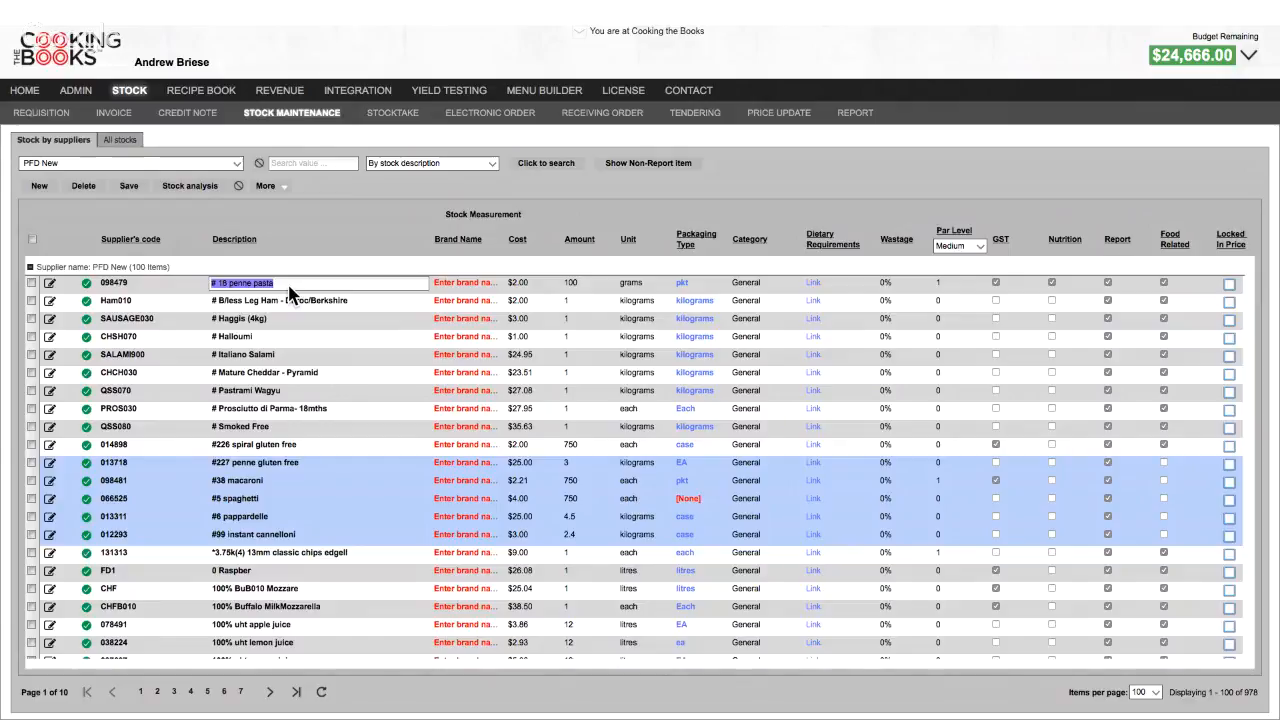
- View the available brand names for # 18 penne pasta and leave the field empty
click(458, 284)
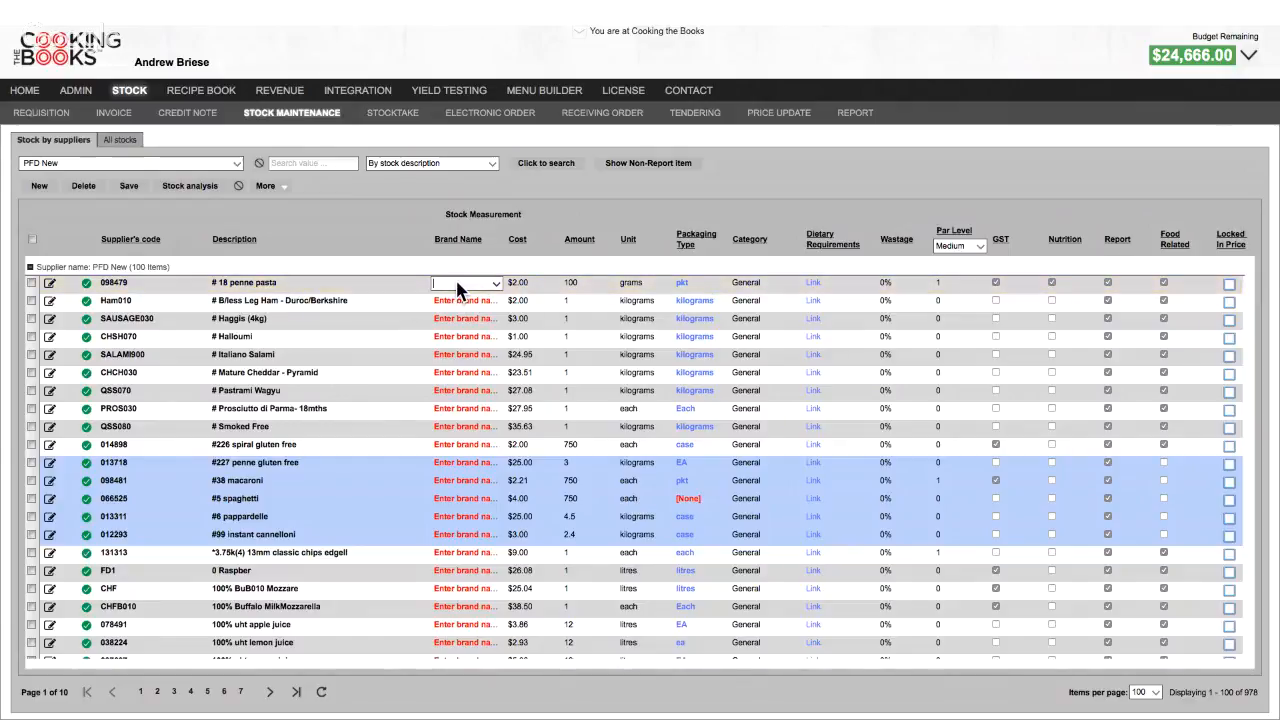
click(494, 284)
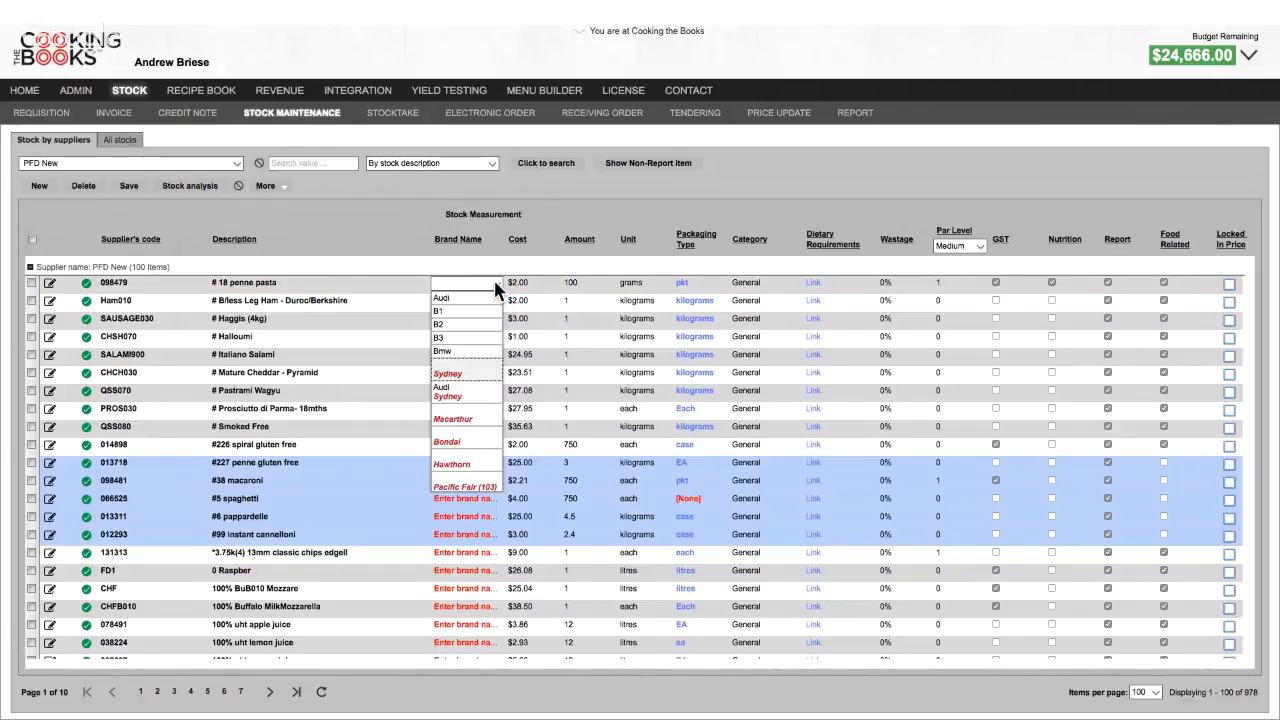
click(494, 282)
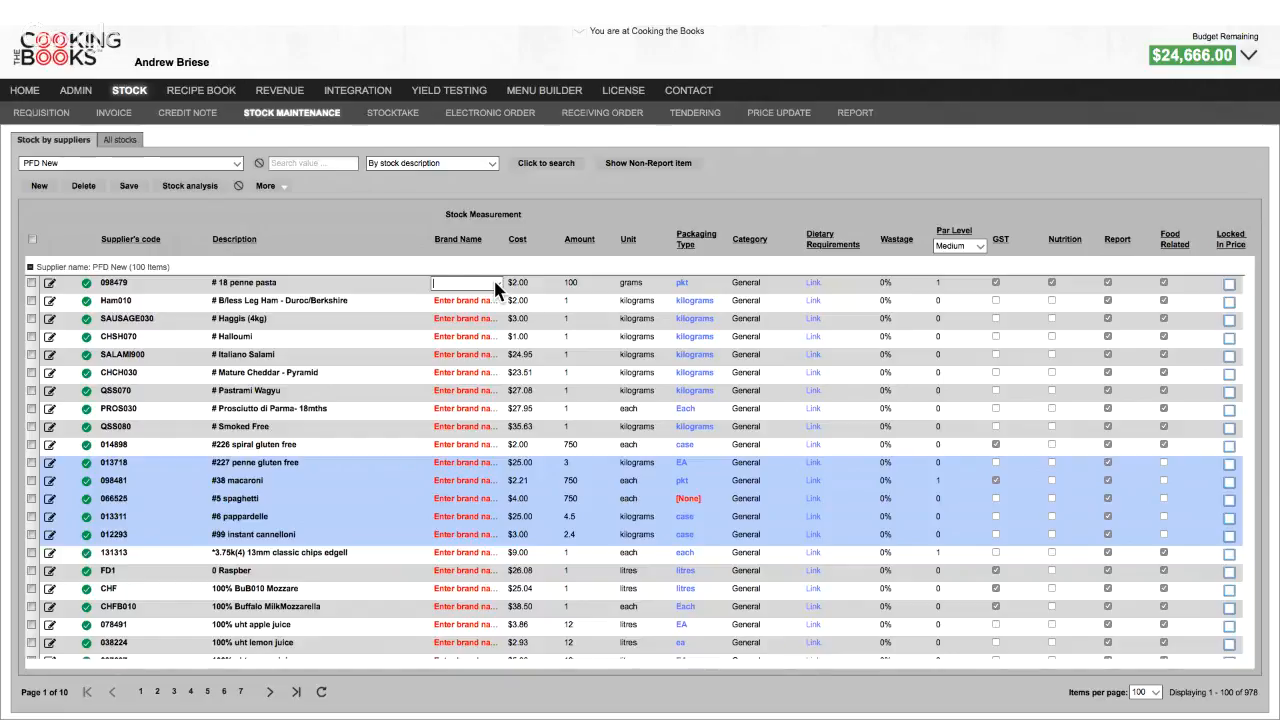
click(534, 268)
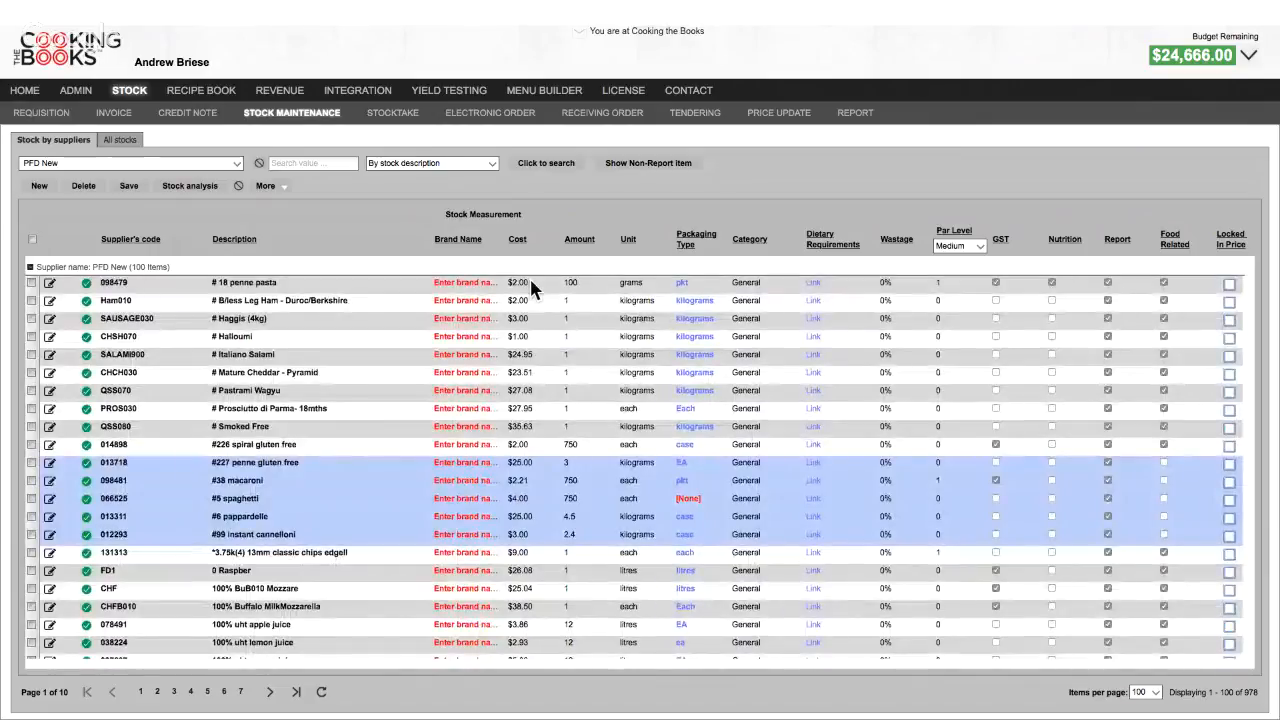
- View the available packaging types for # 18 penne pasta without picking another one
mouse_move(685, 287)
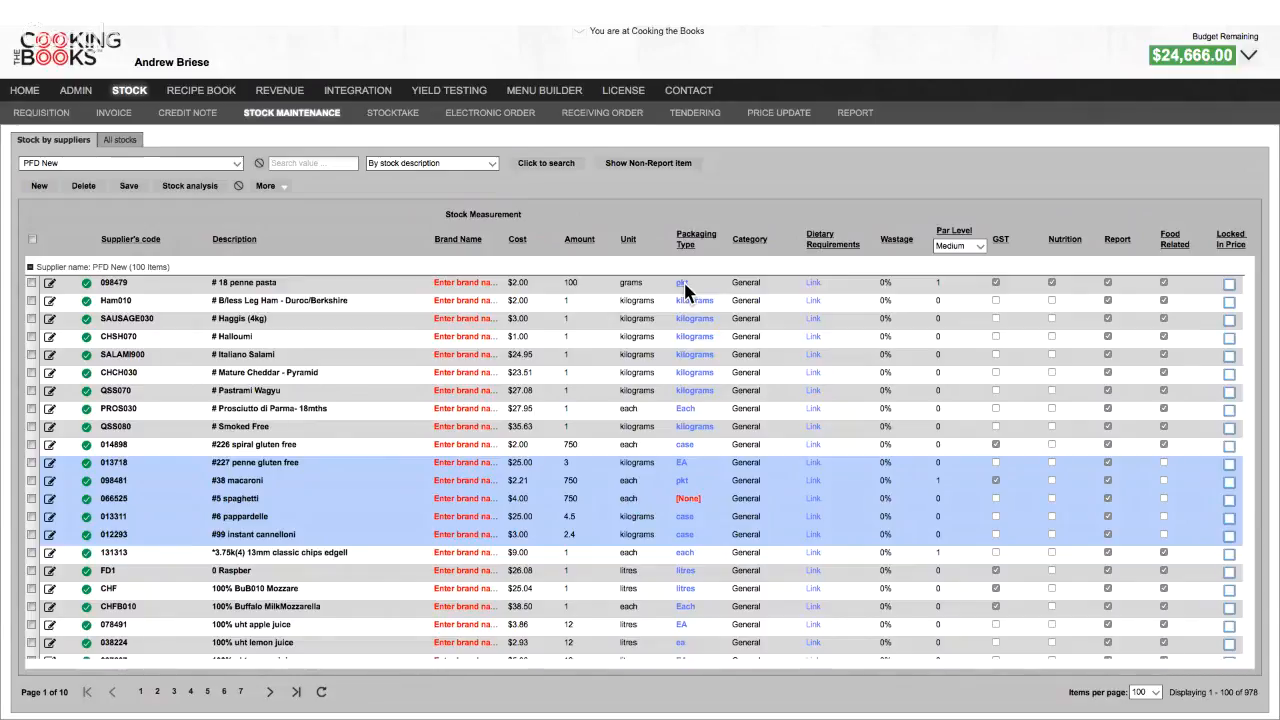
click(700, 288)
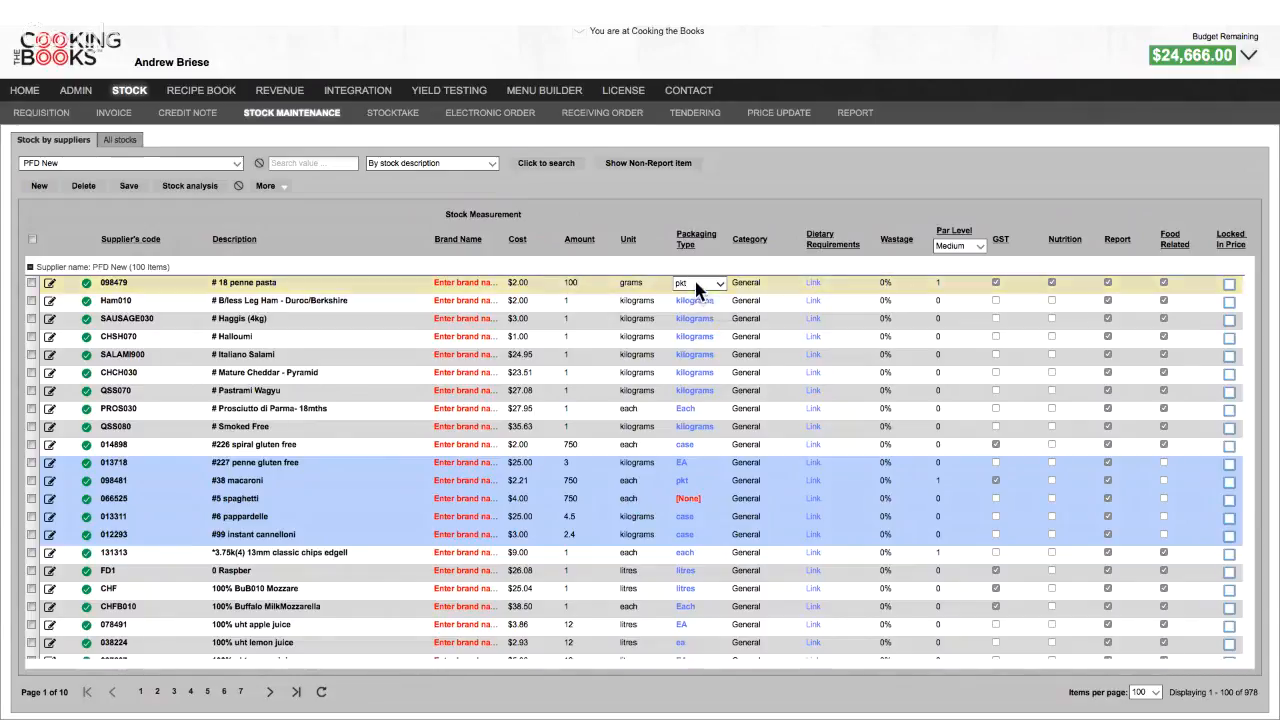
click(716, 283)
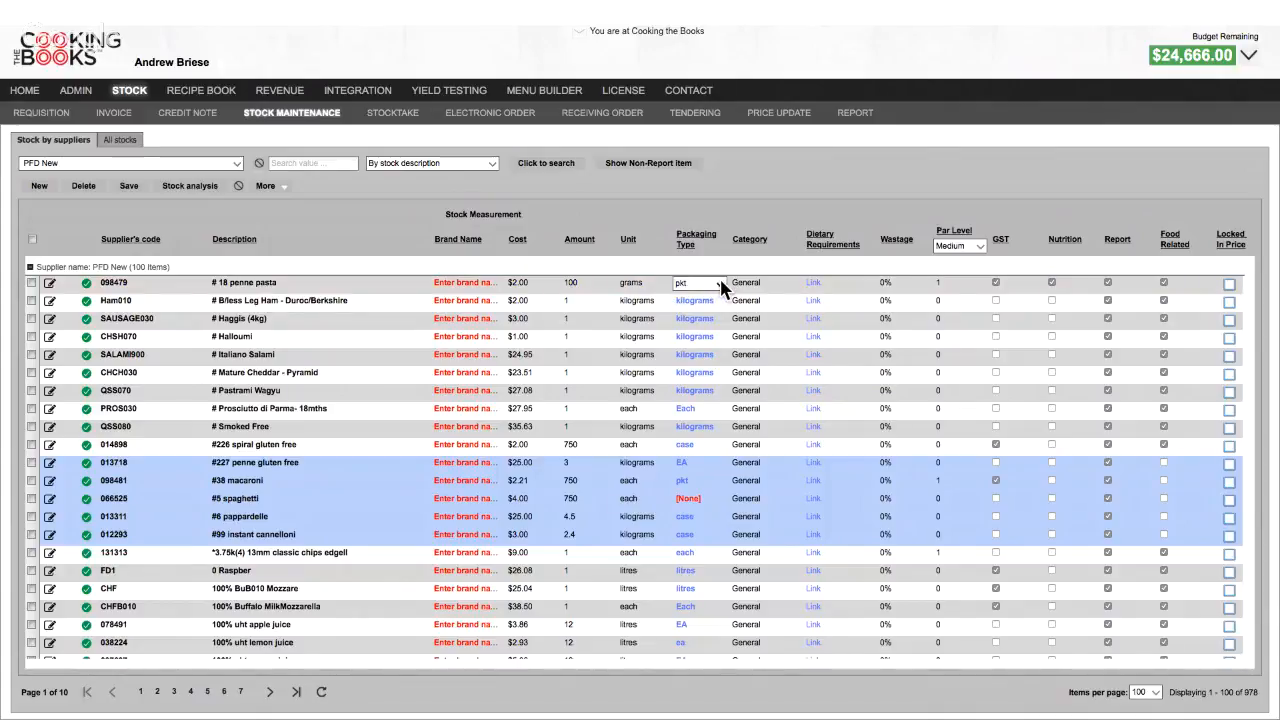
click(720, 281)
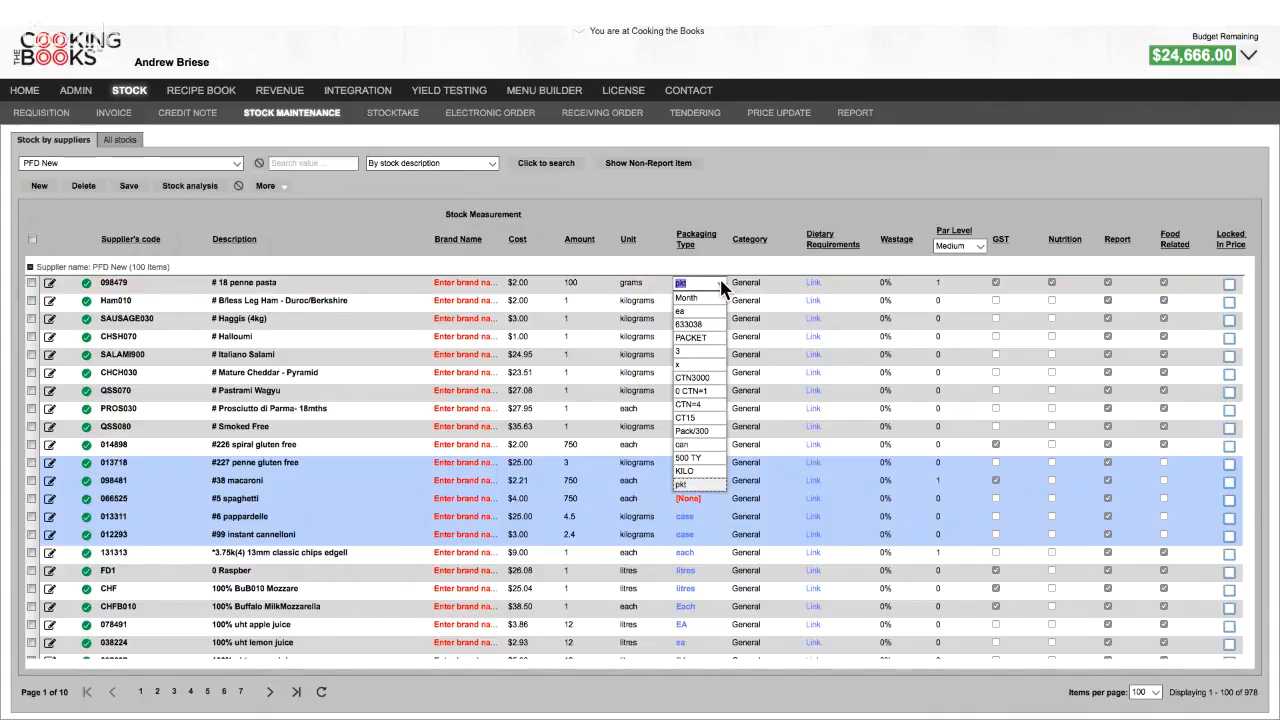
click(720, 282)
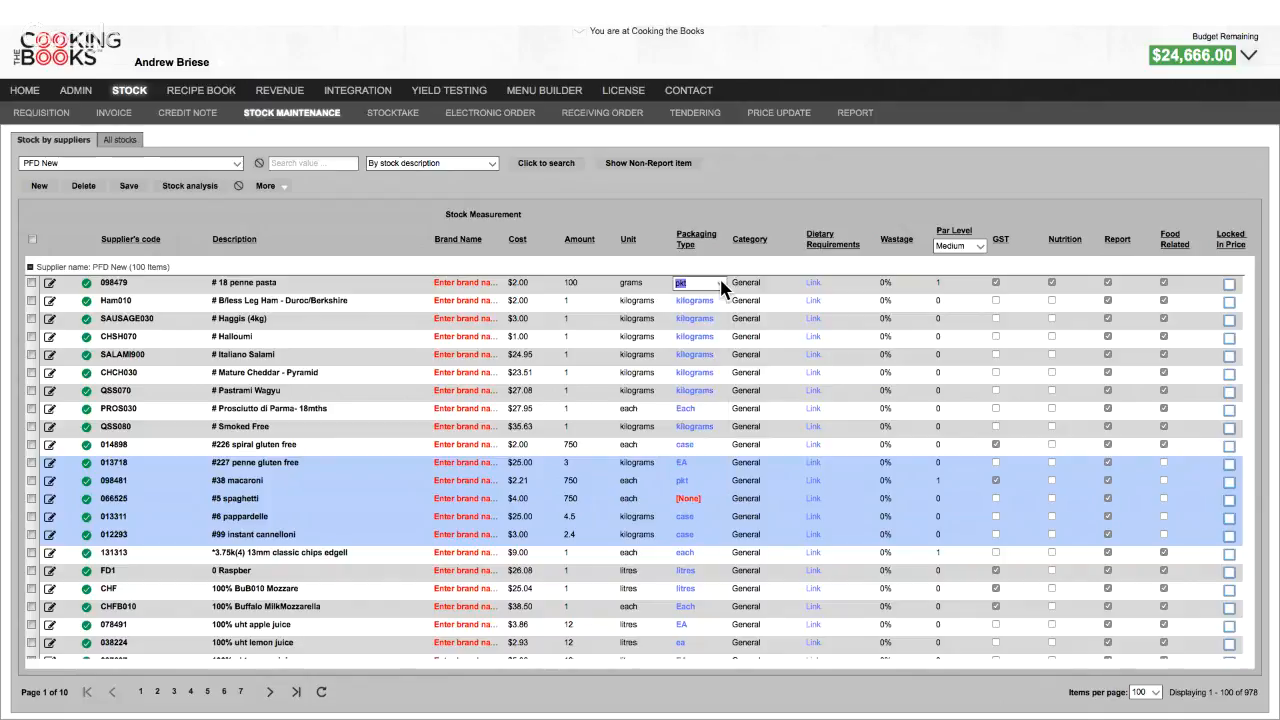
- Inspect the unit of measure field of # 18 penne pasta
click(652, 284)
click(665, 285)
click(665, 285)
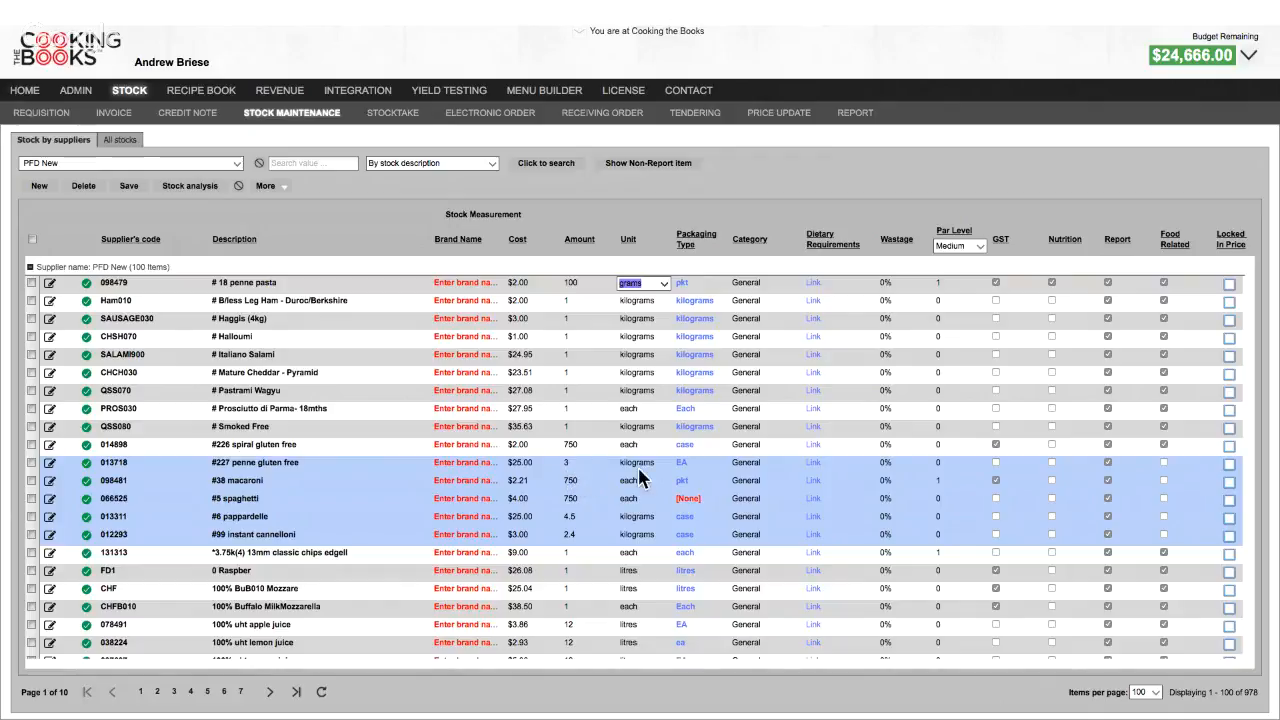
mouse_move(684, 469)
- View the available stock categories for # Halloumi without choosing a different one
click(755, 340)
click(793, 338)
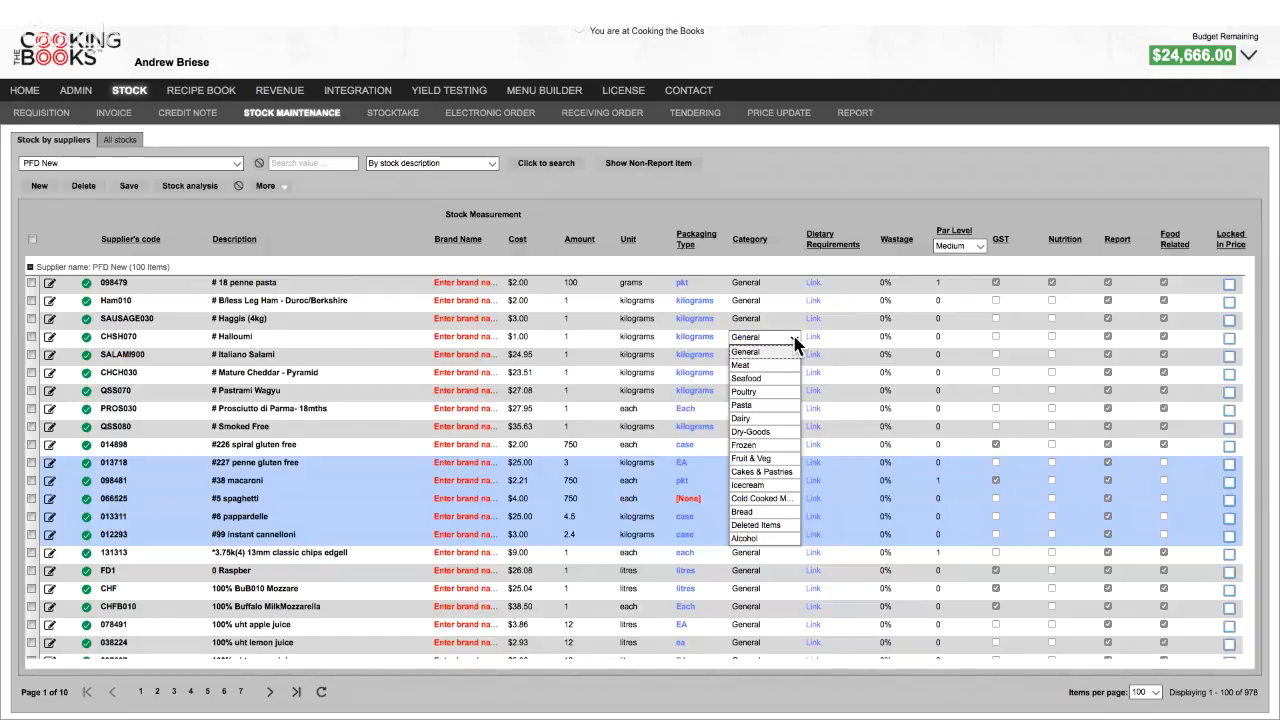
click(797, 343)
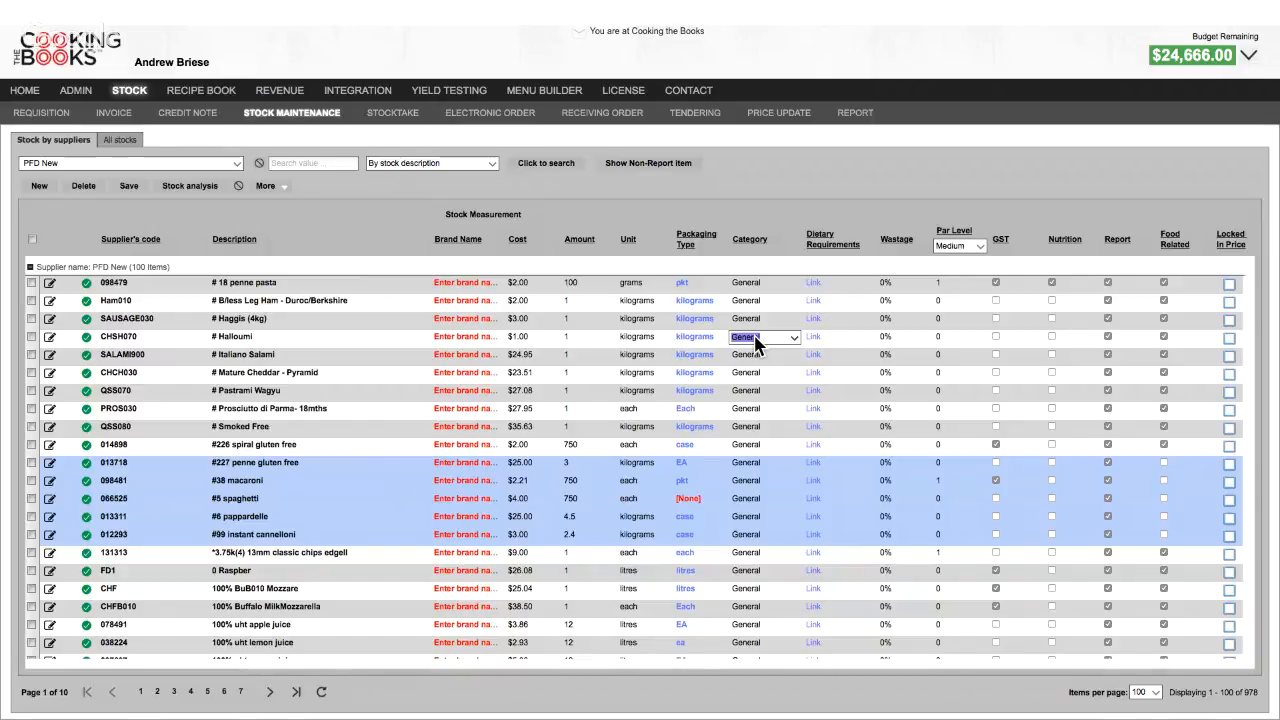
- View the dietary requirement options for # Halloumi, then close them without selecting any
click(816, 348)
click(815, 339)
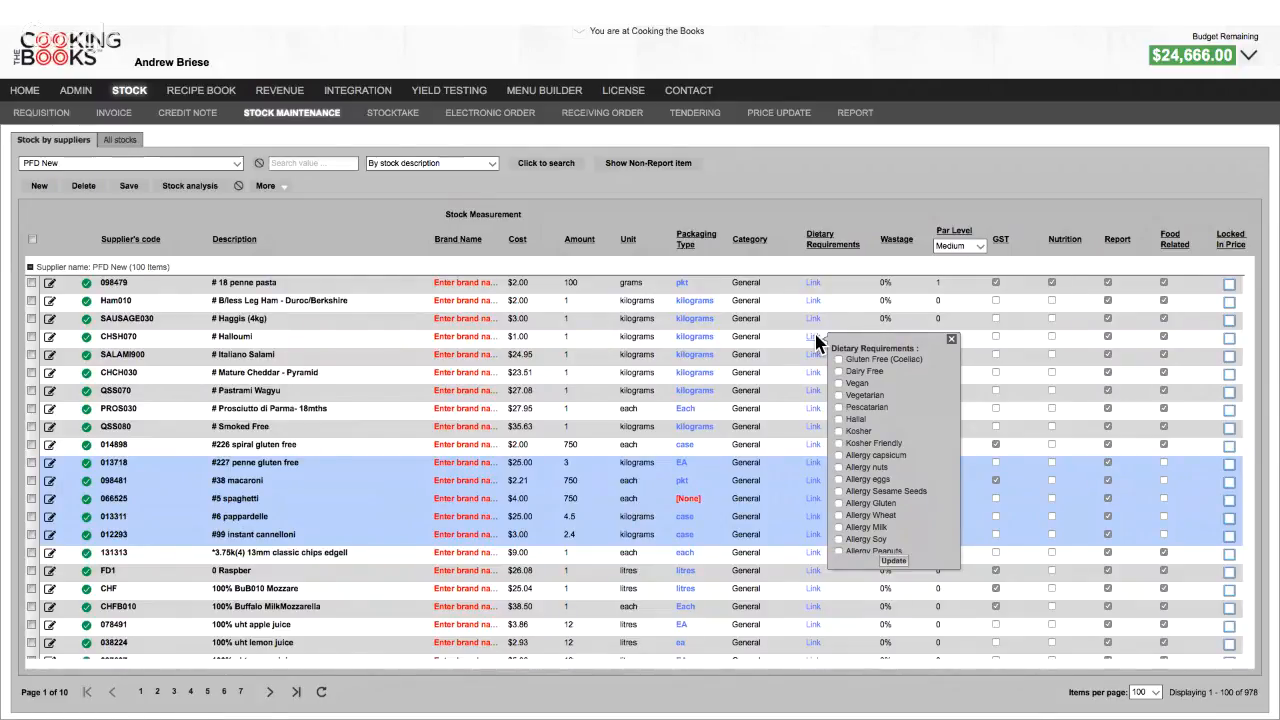
click(952, 340)
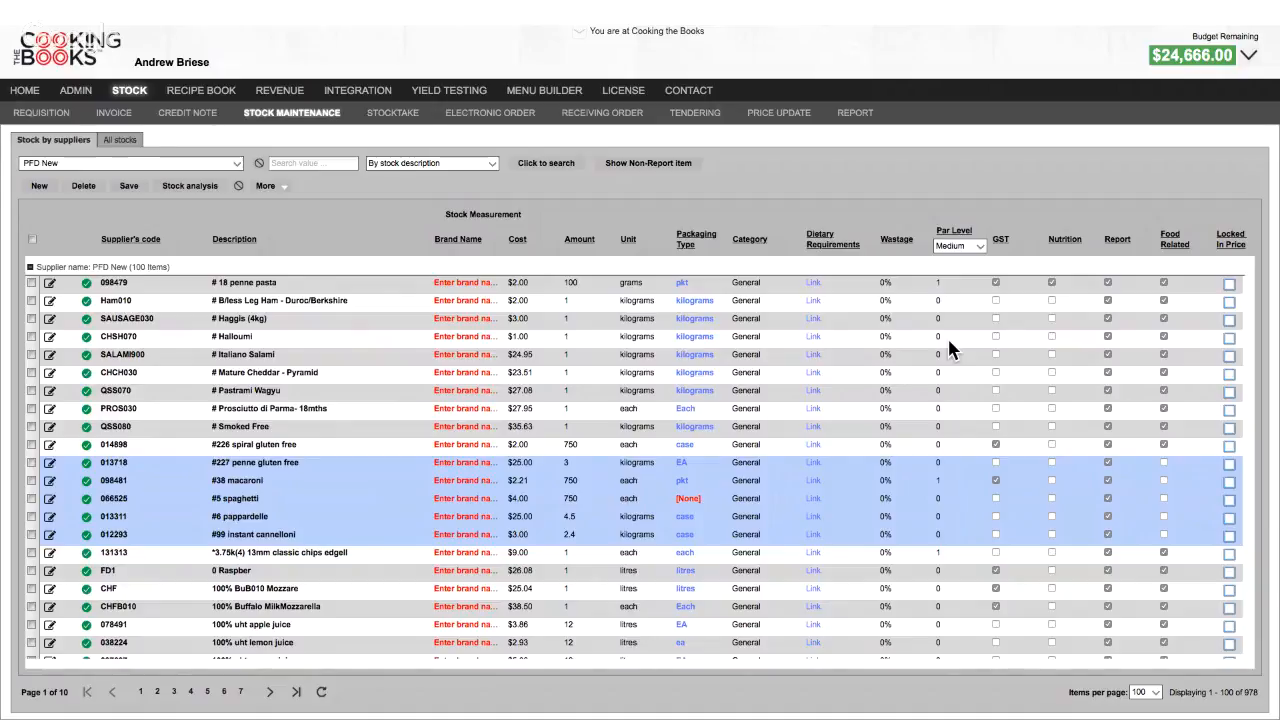
- Set the wastage of # Haggis (4kg) to 10%
click(886, 320)
text(0)
click(880, 354)
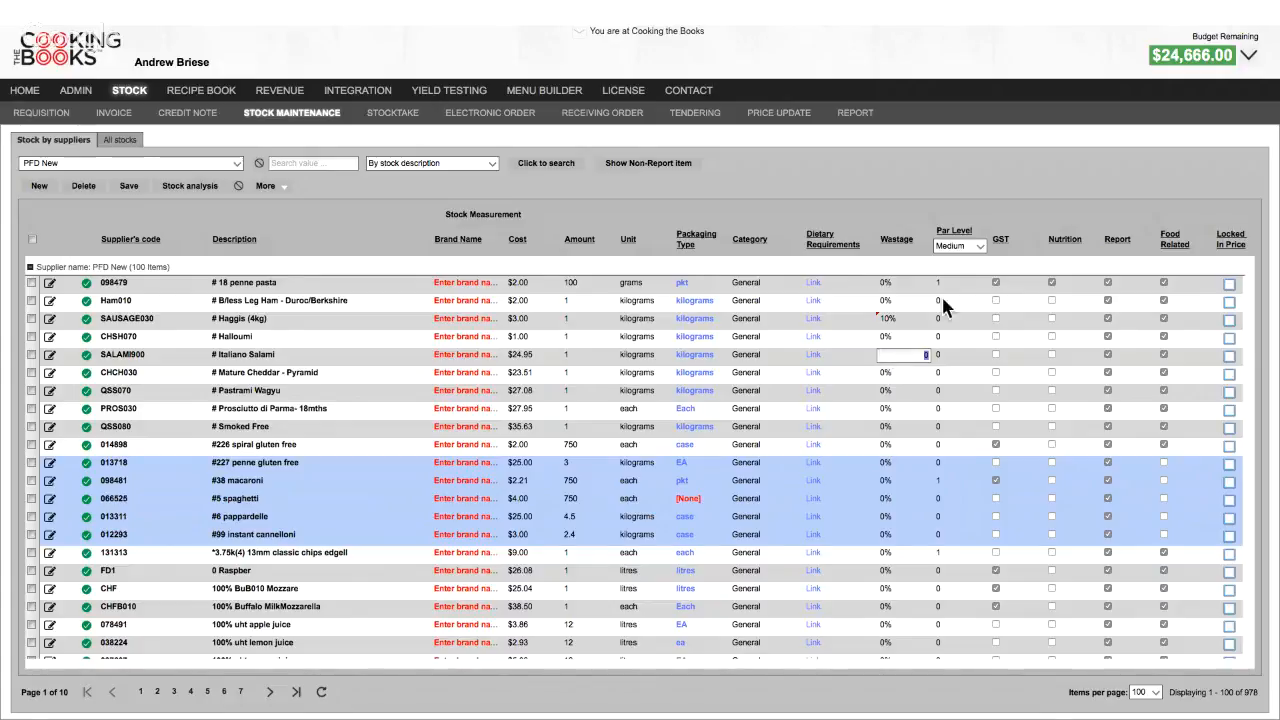
- View the par level options in the stock list header without switching the level
click(979, 250)
click(977, 248)
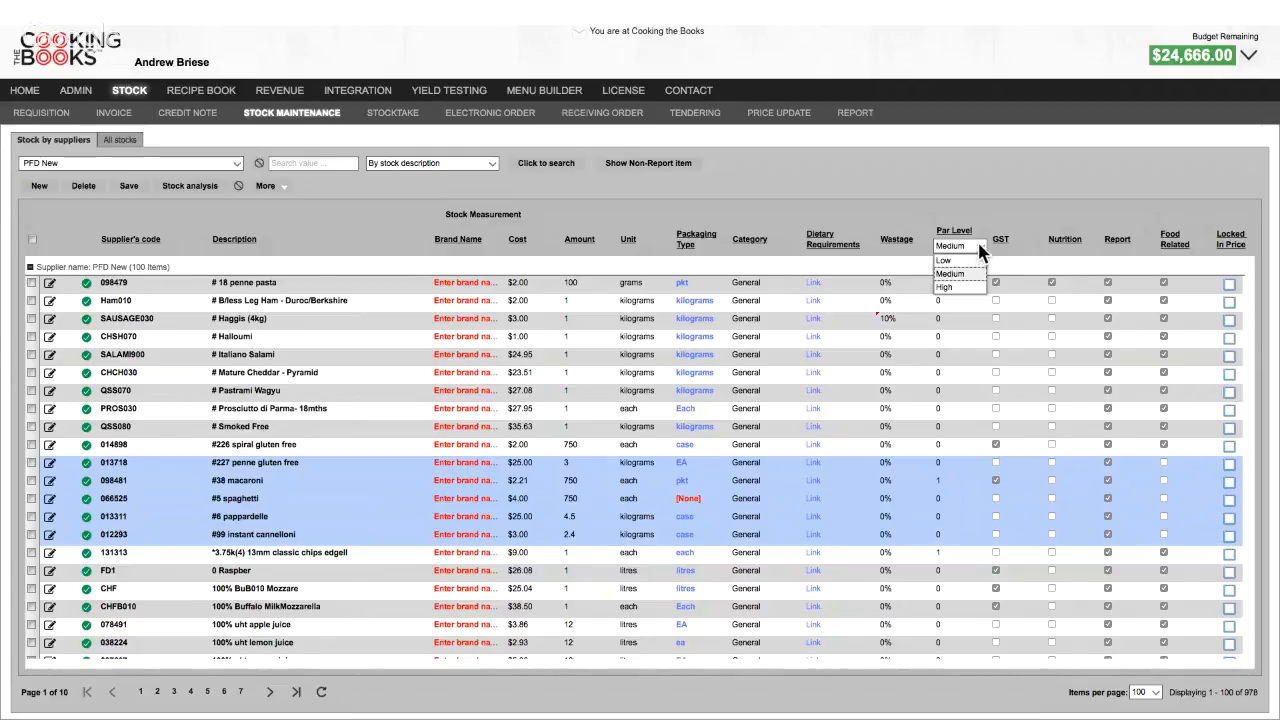
click(978, 245)
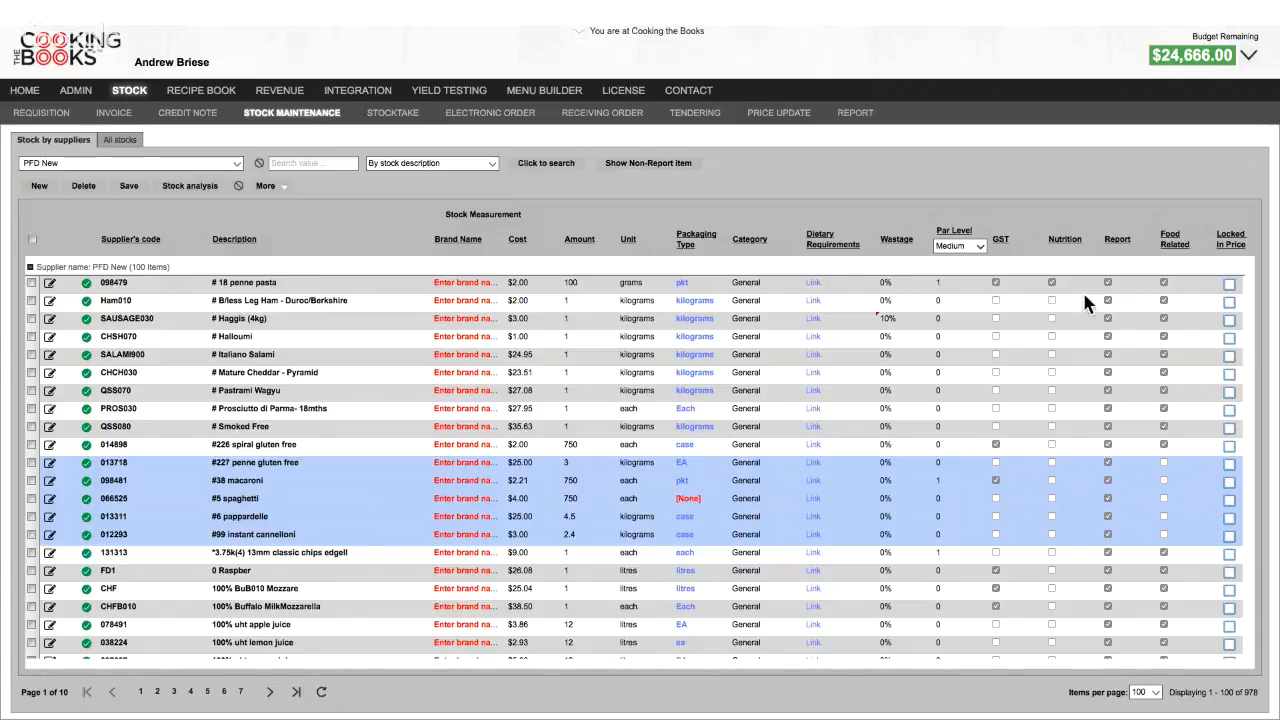
- Exclude # 18 penne pasta from reports, save the stock list, and show the non-report items
click(1107, 282)
click(128, 189)
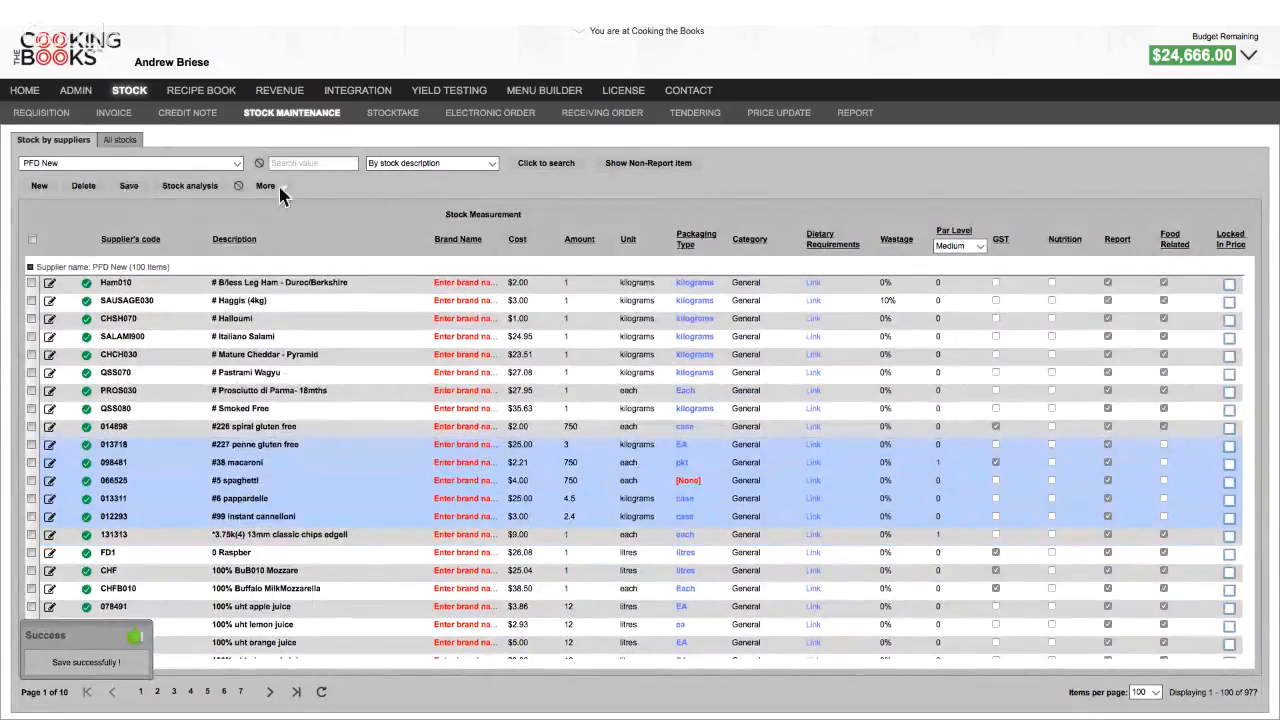
click(620, 170)
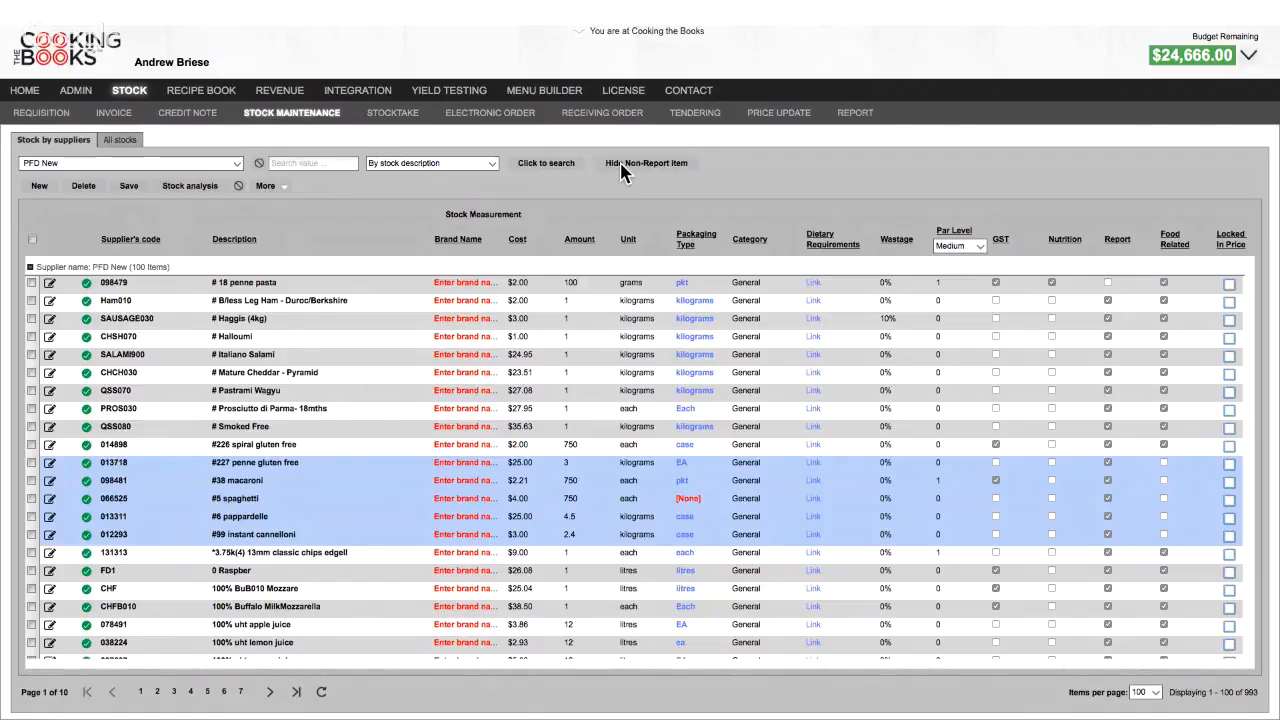
- Turn reporting back on for # 18 penne pasta, save, and mark # Mature Cheddar - Pyramid as locked in price
click(621, 166)
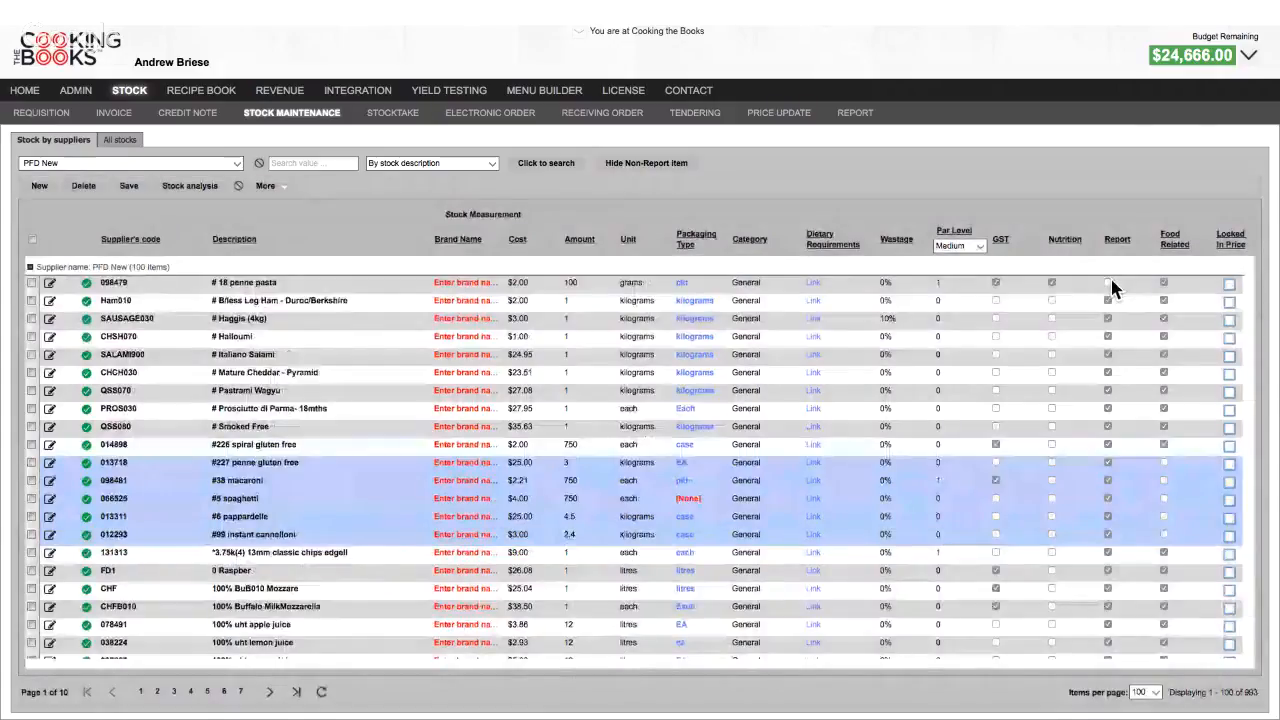
click(134, 188)
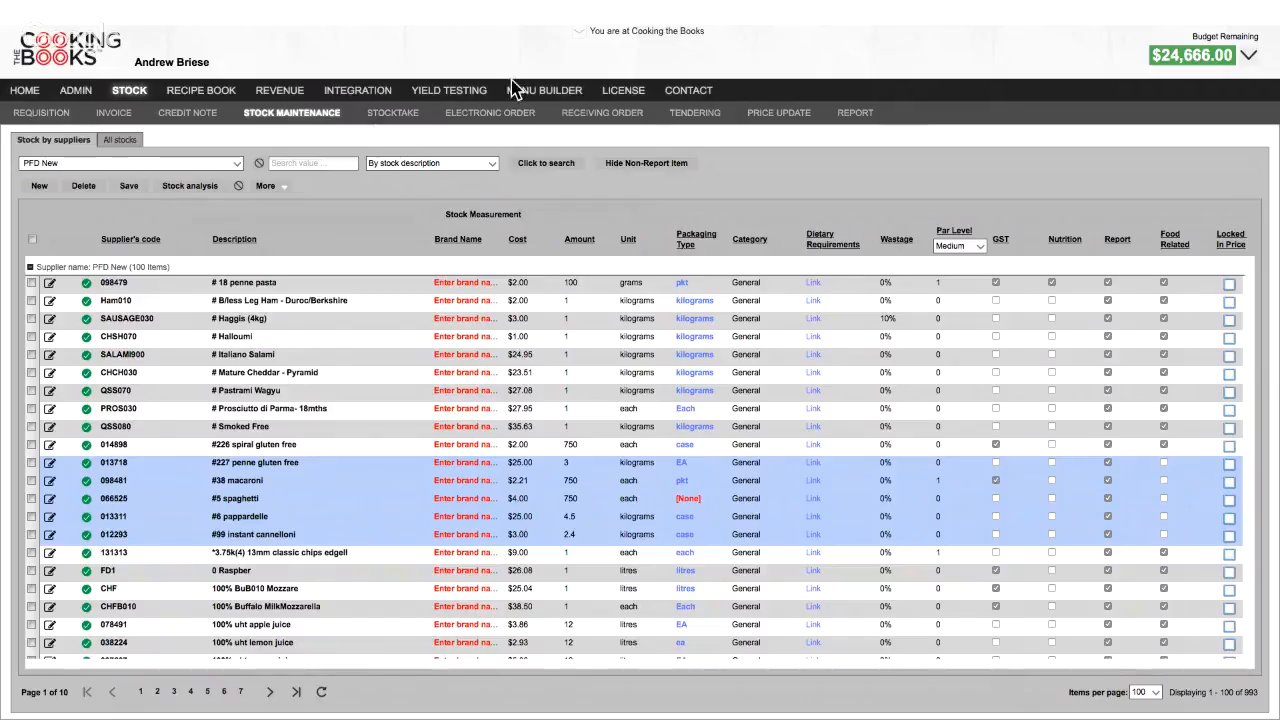
click(1229, 373)
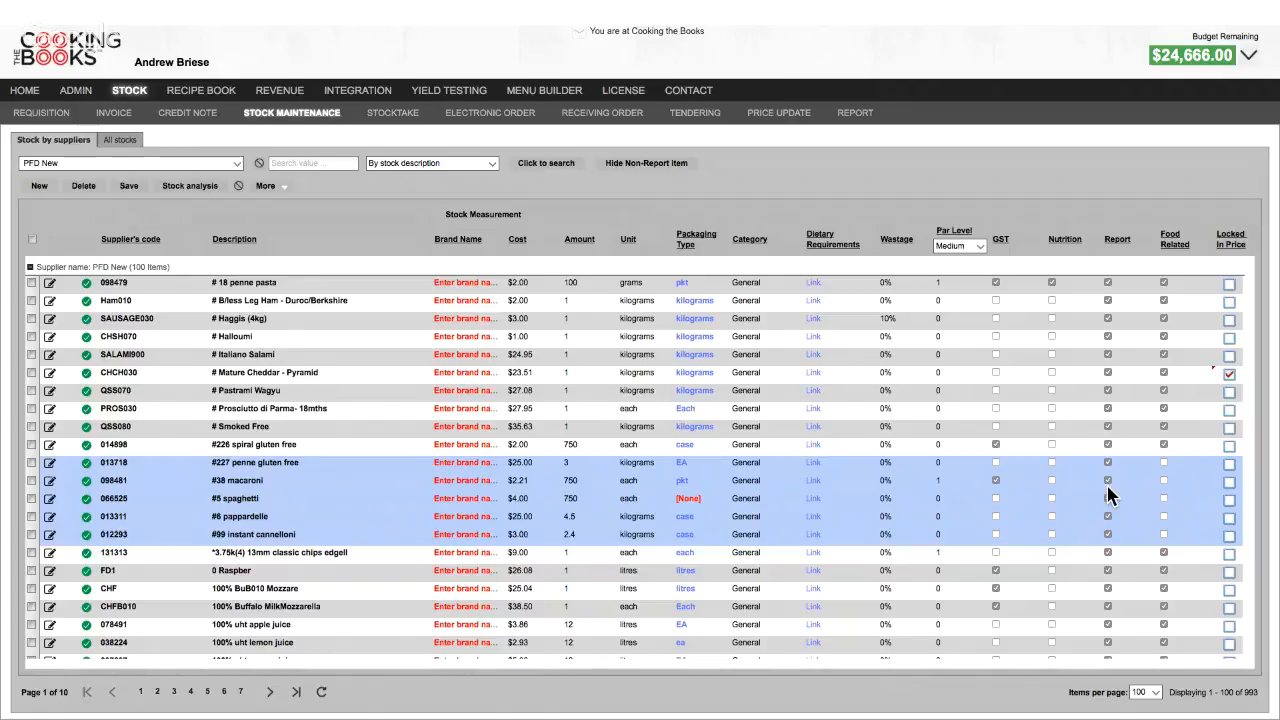
- Create a new stocktake dated 14/2/2017 without a template
click(395, 114)
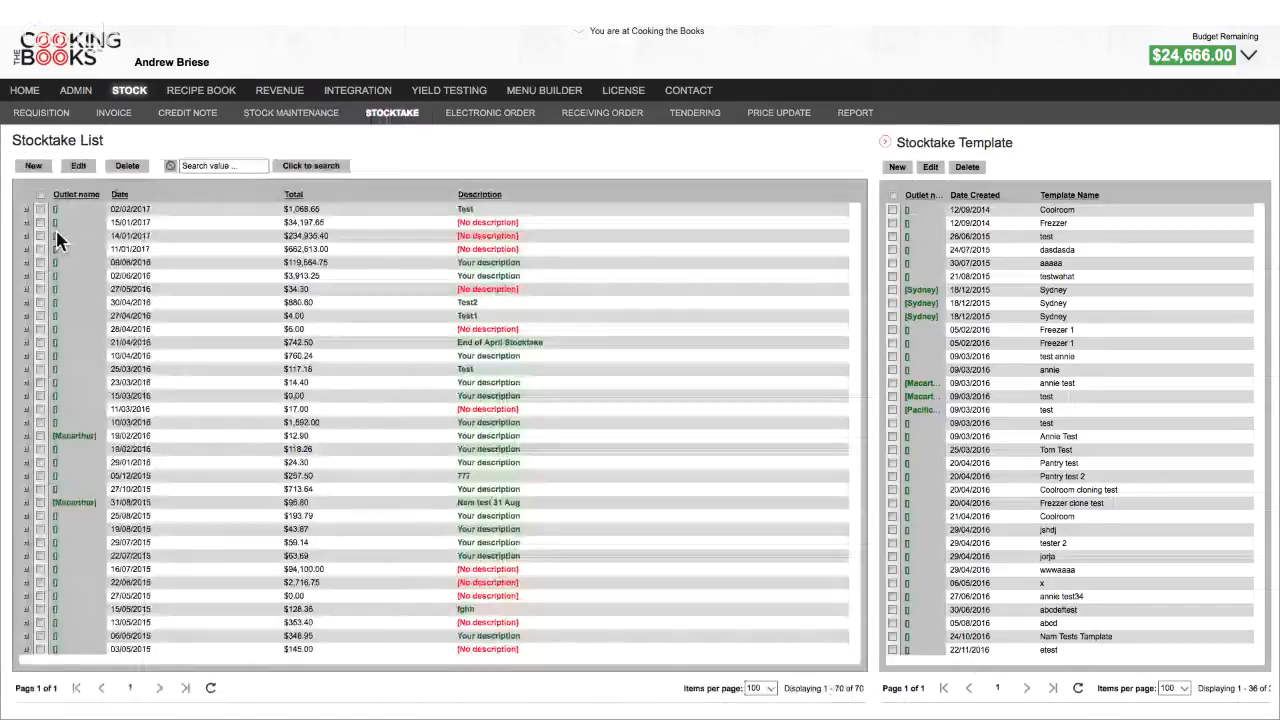
click(34, 167)
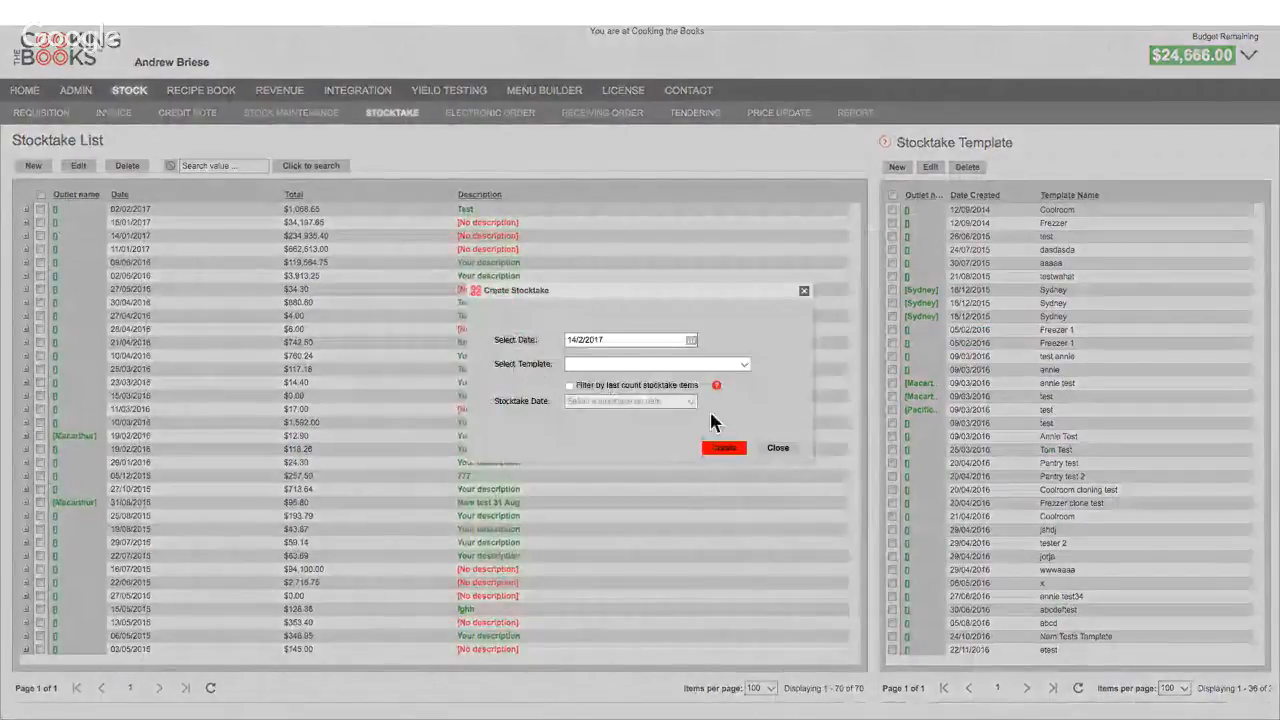
click(722, 448)
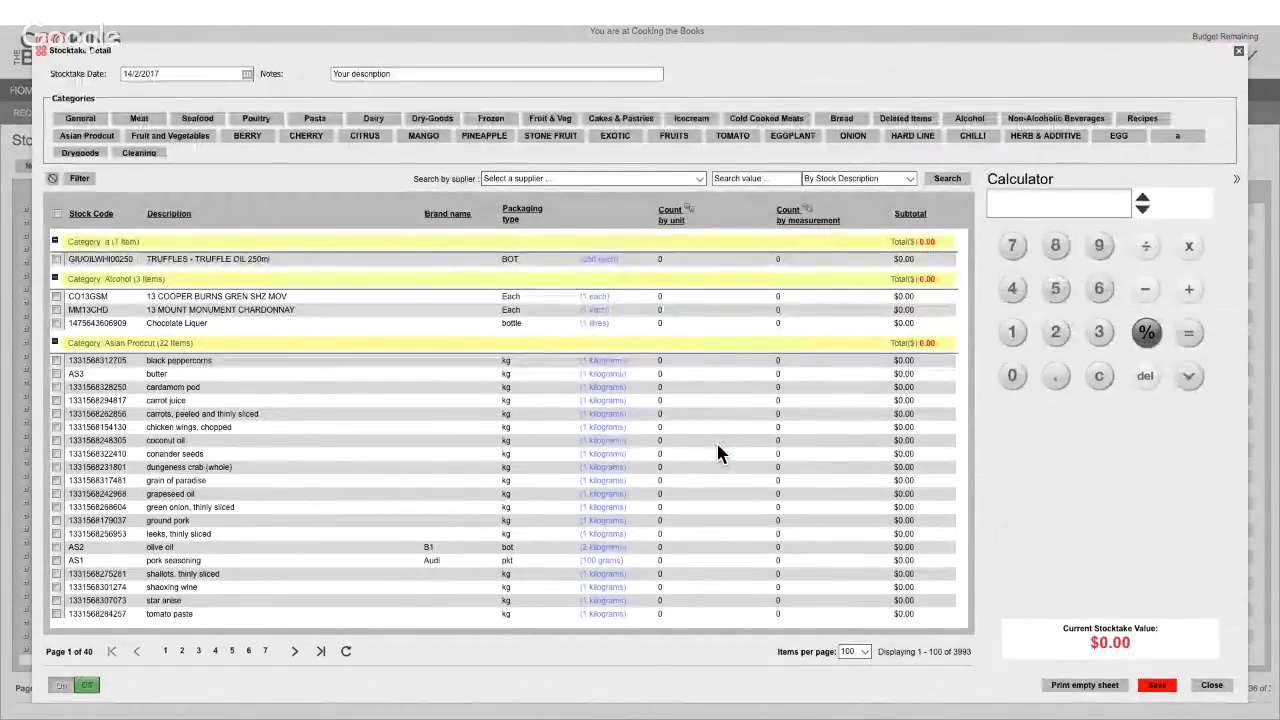
- Show the Fruit & Veg category and enter a unit count of 1 for the first trimmed bean sprouts item
click(548, 118)
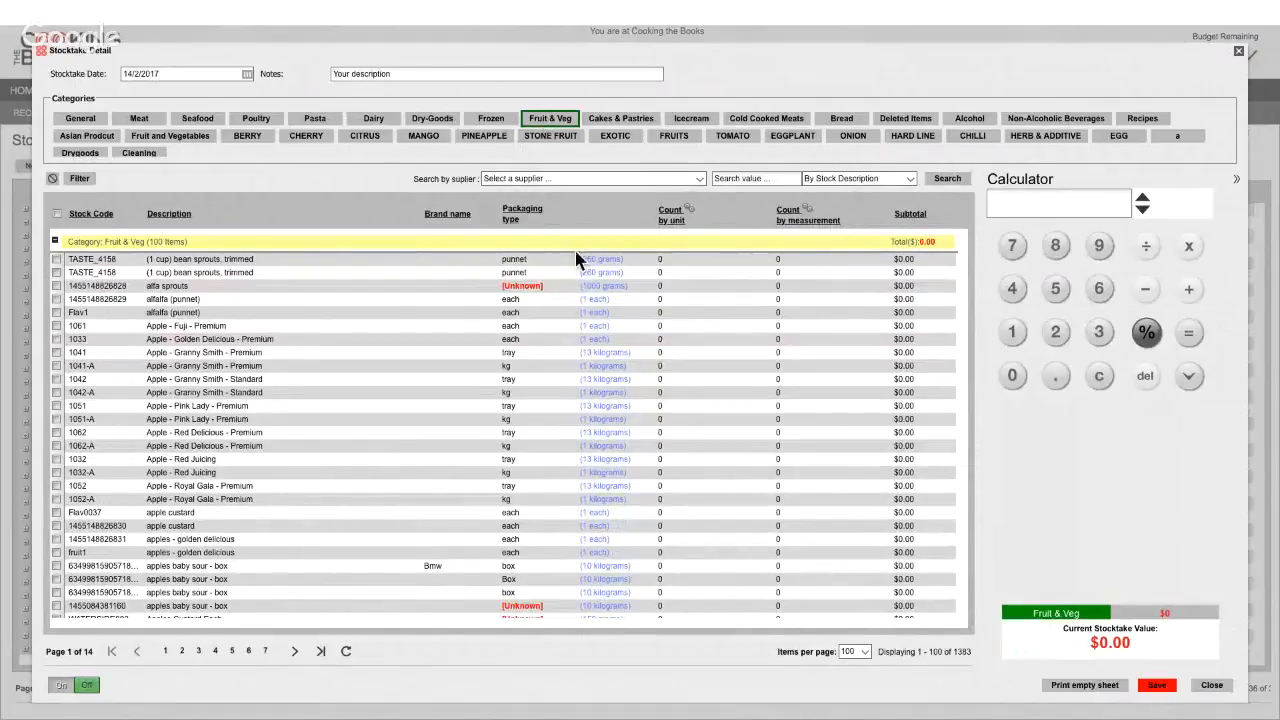
click(683, 263)
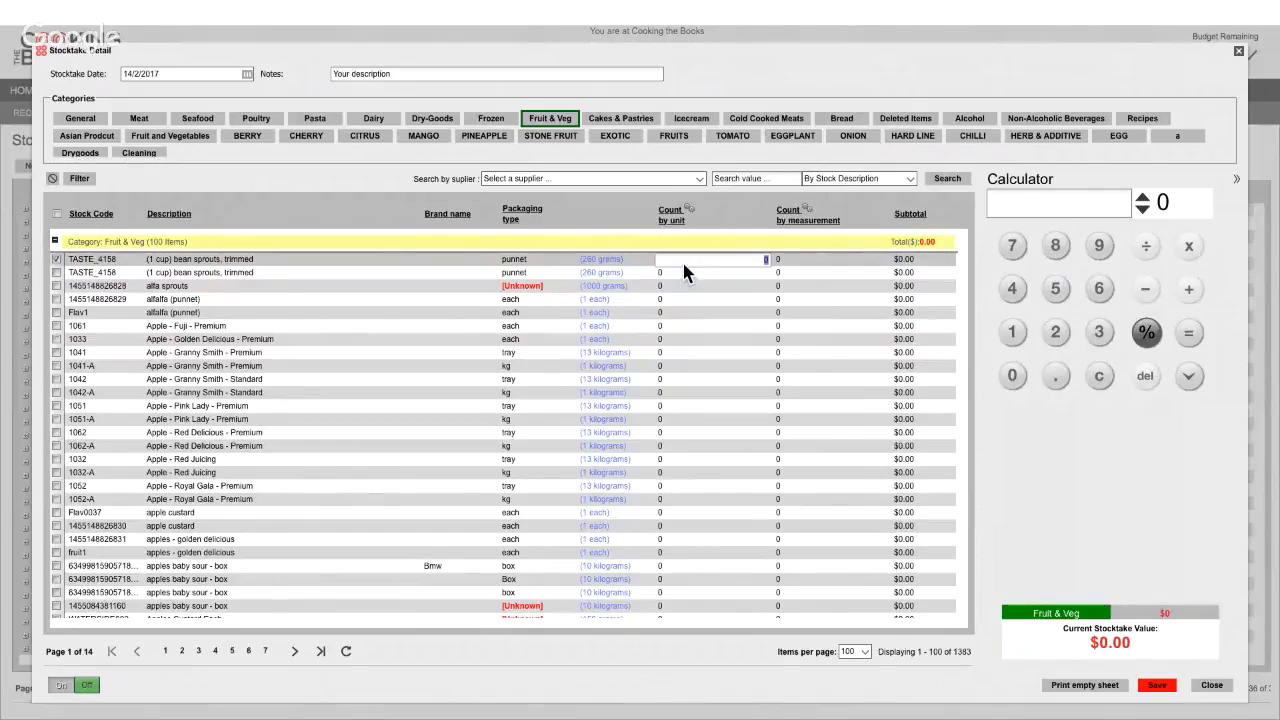
text(1)
click(789, 265)
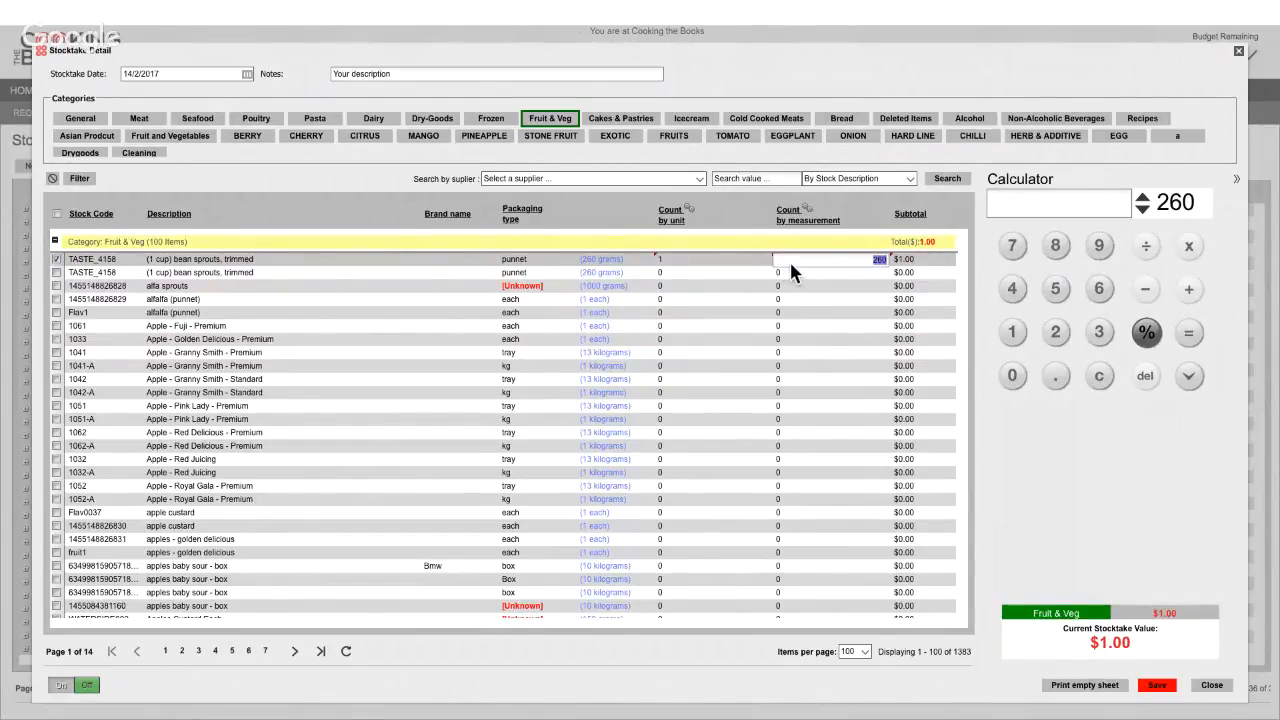
- Enter a measurement count of 35 for the first trimmed bean sprouts and 0.15 units for alfalfa (punnet), and close the stocktake without saving
text(30)
click(804, 298)
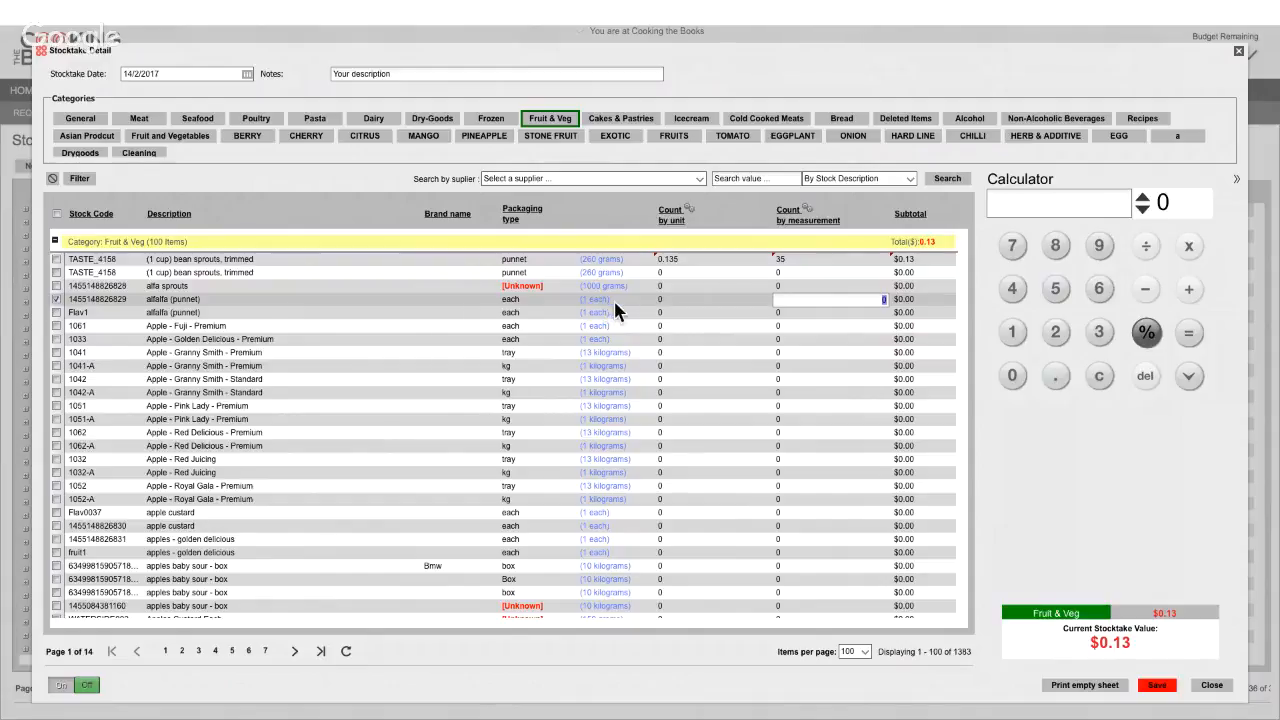
click(694, 297)
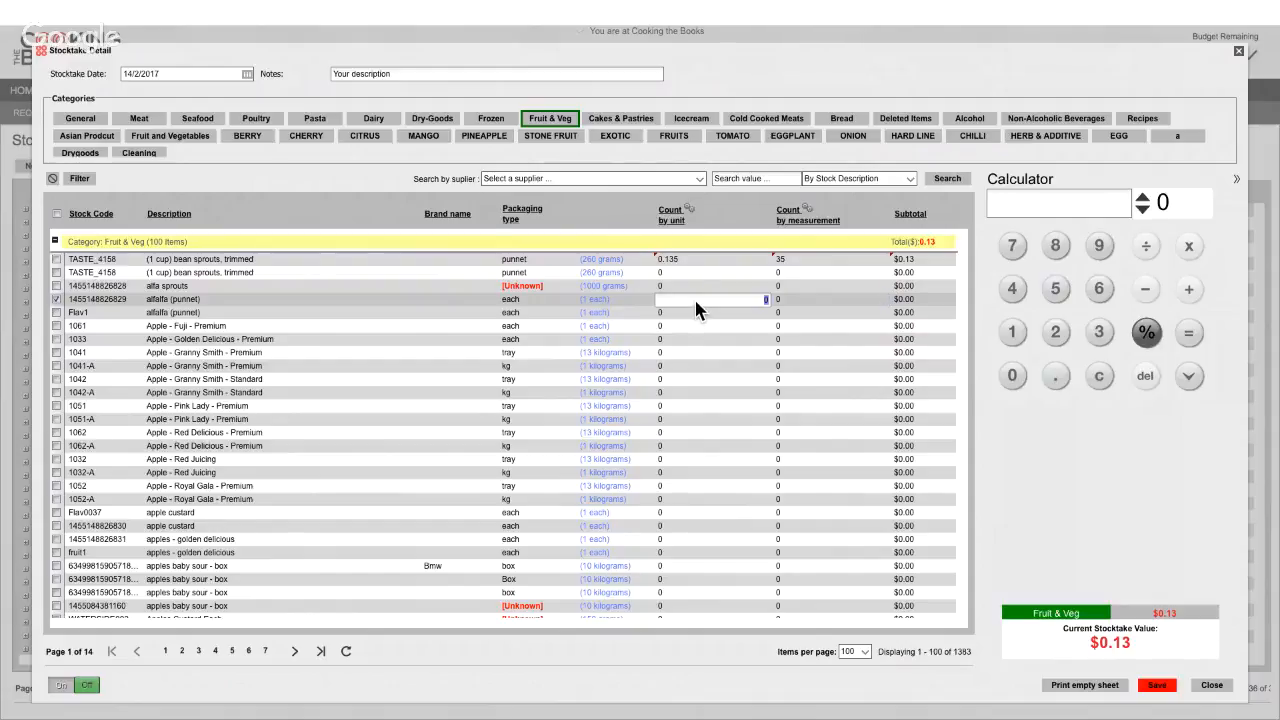
text(.15)
click(702, 336)
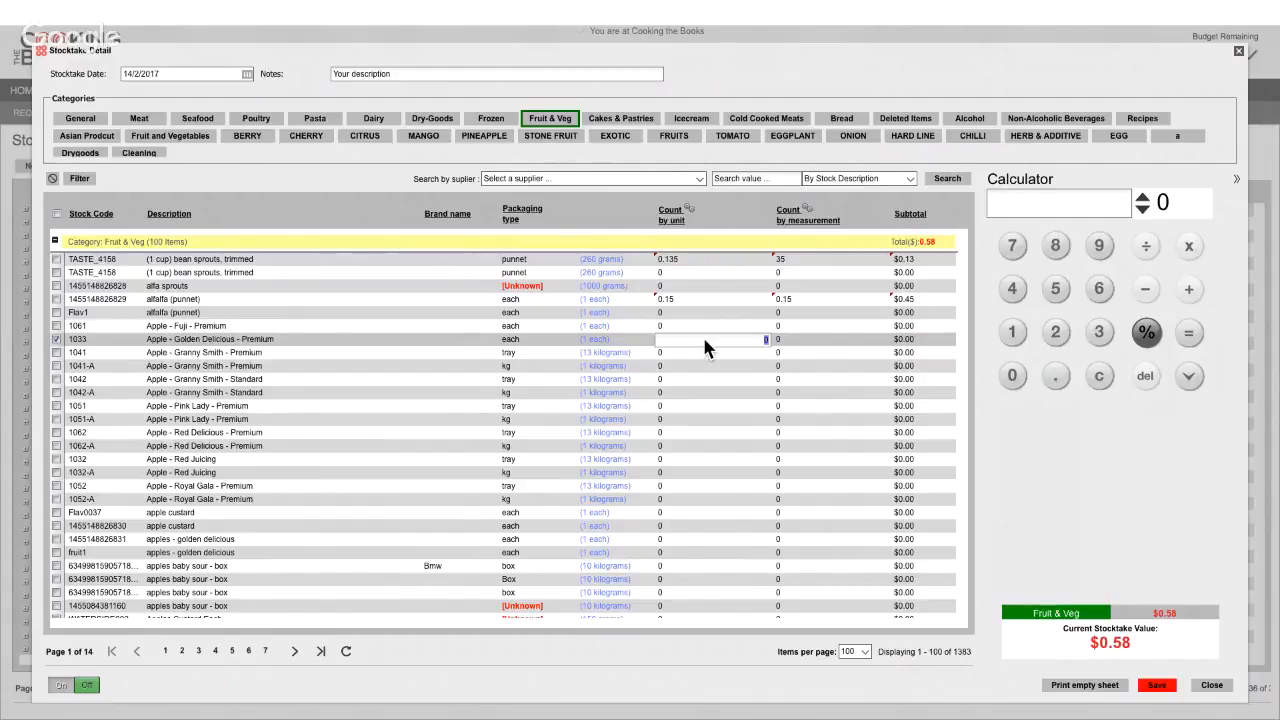
click(1214, 687)
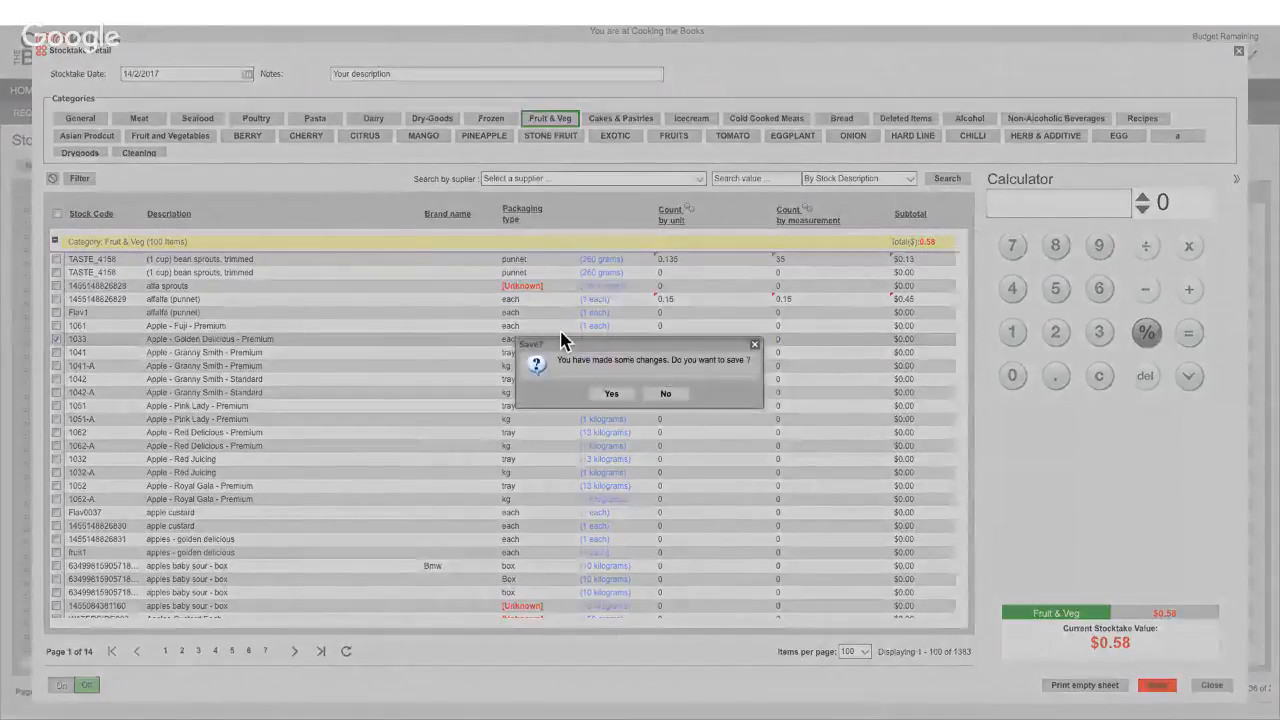
click(653, 395)
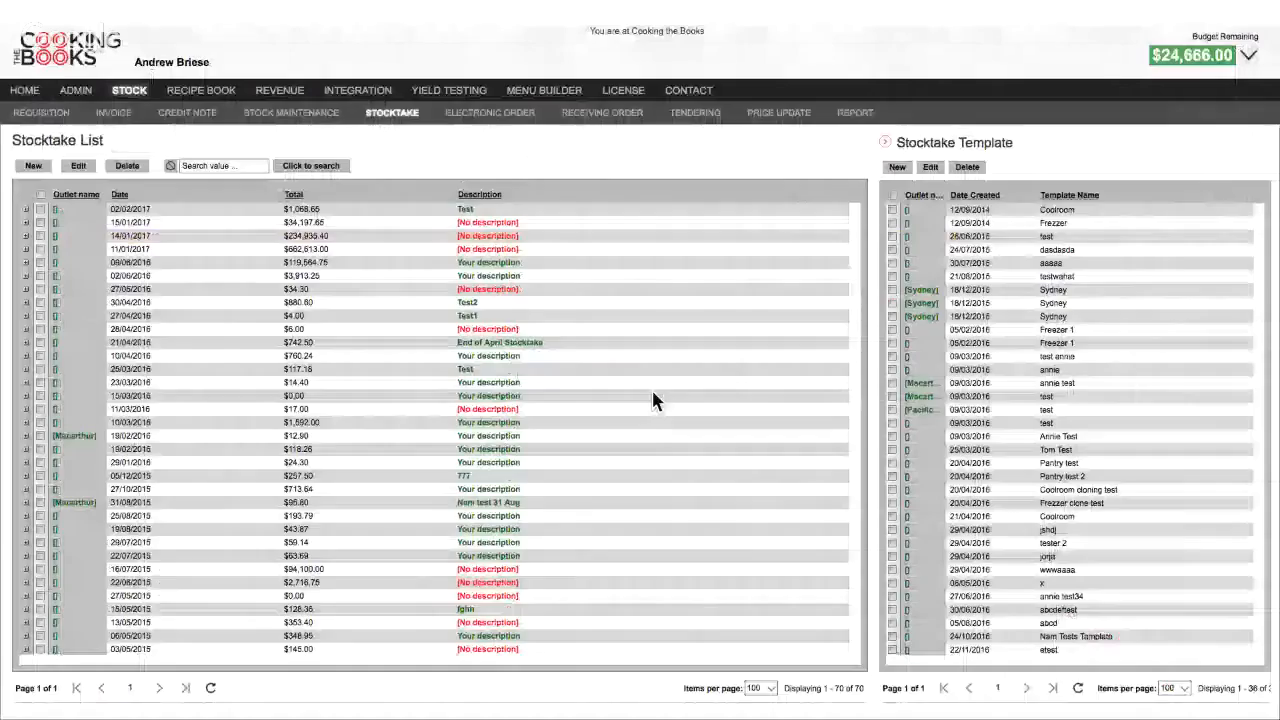
- Create a new electronic stock order for Corners' Paddock Fruit and Vegetables with delivery date 15/2/2017
click(489, 112)
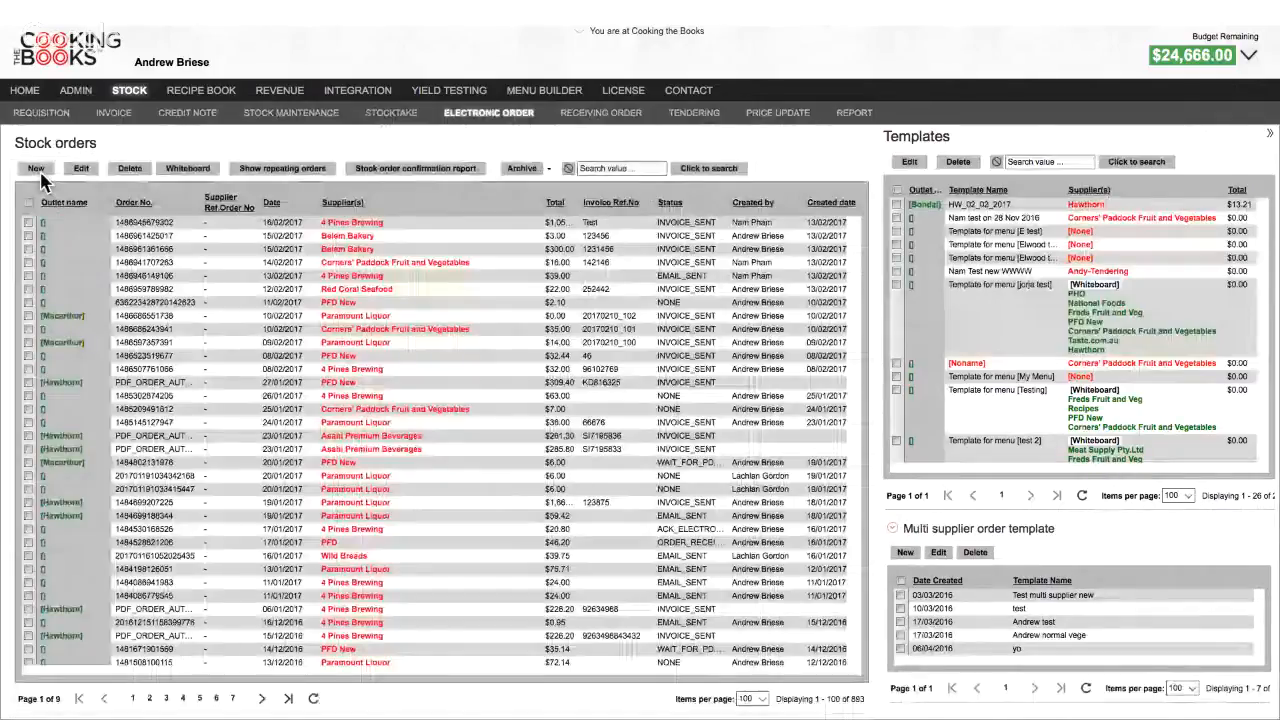
click(38, 170)
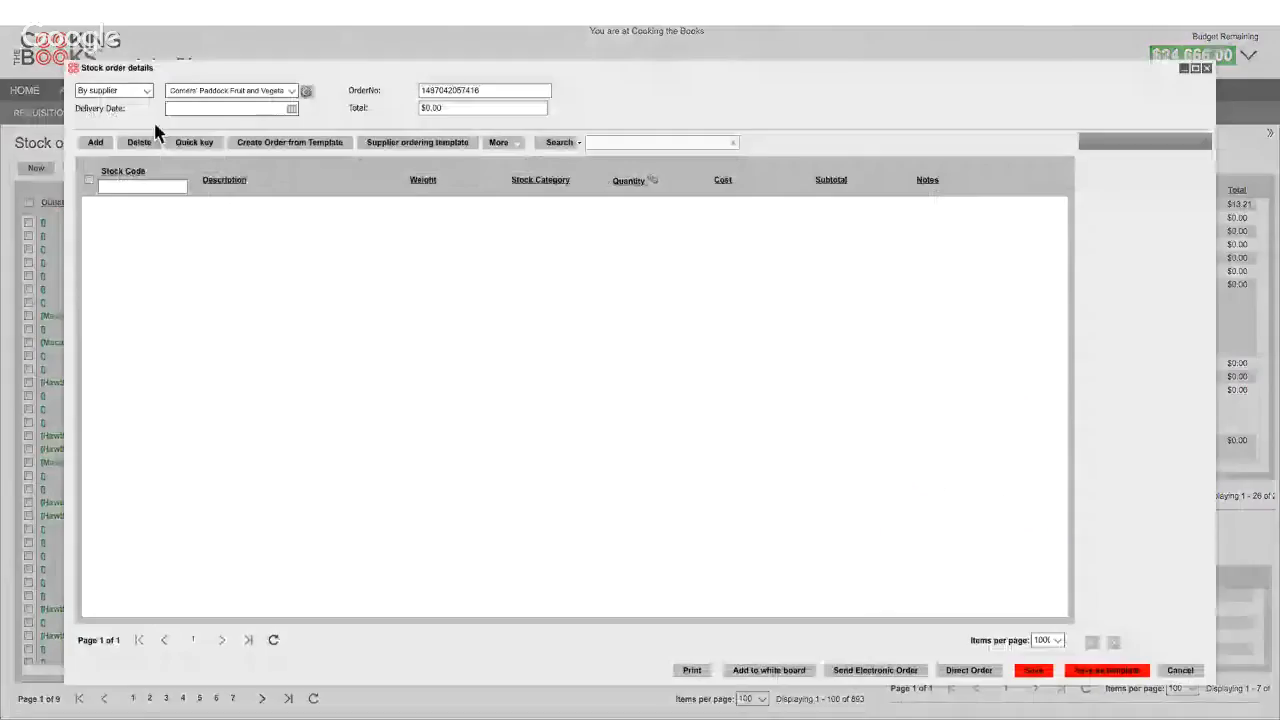
click(291, 108)
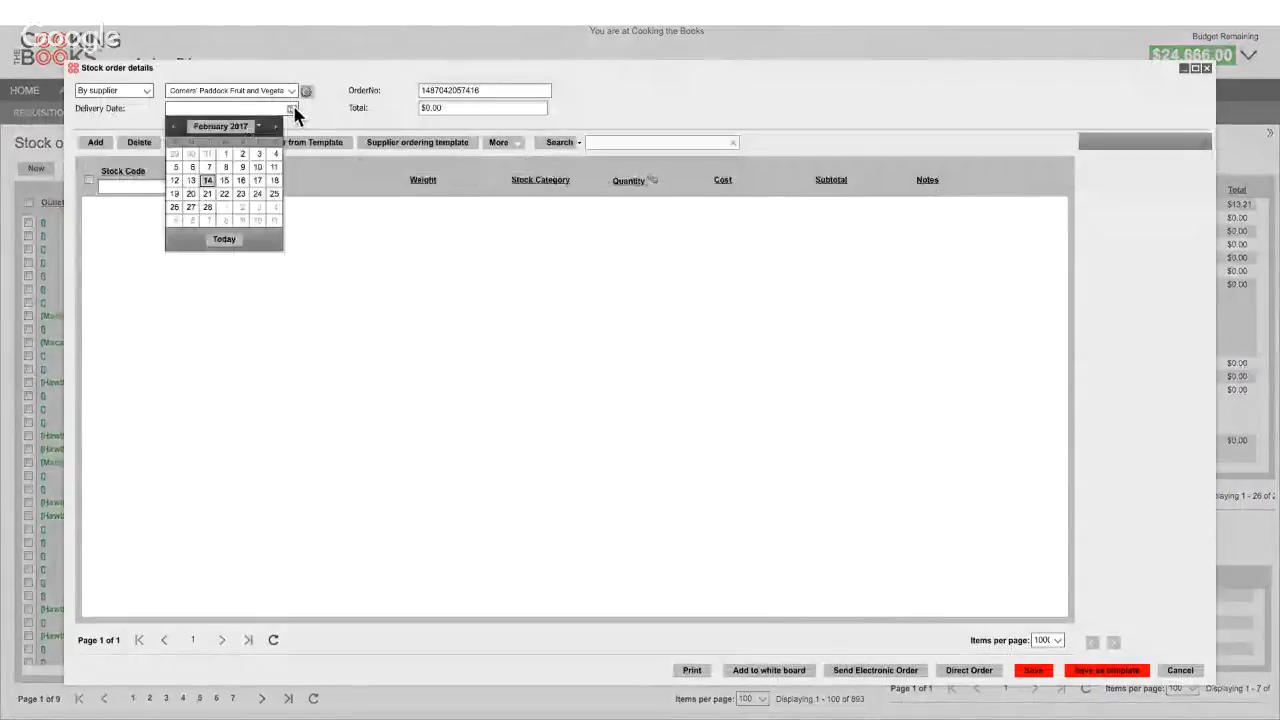
click(225, 180)
- Add the apples golden delicious box, each and kg stock items to the order
click(104, 143)
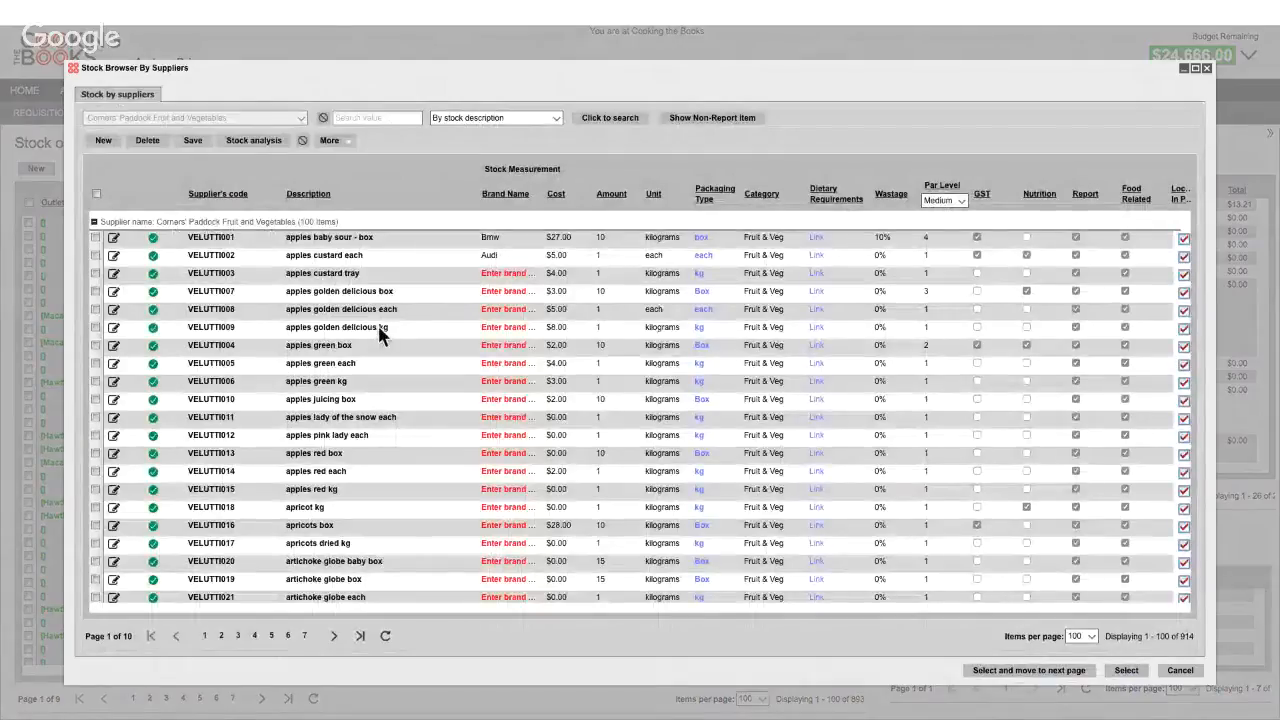
click(95, 291)
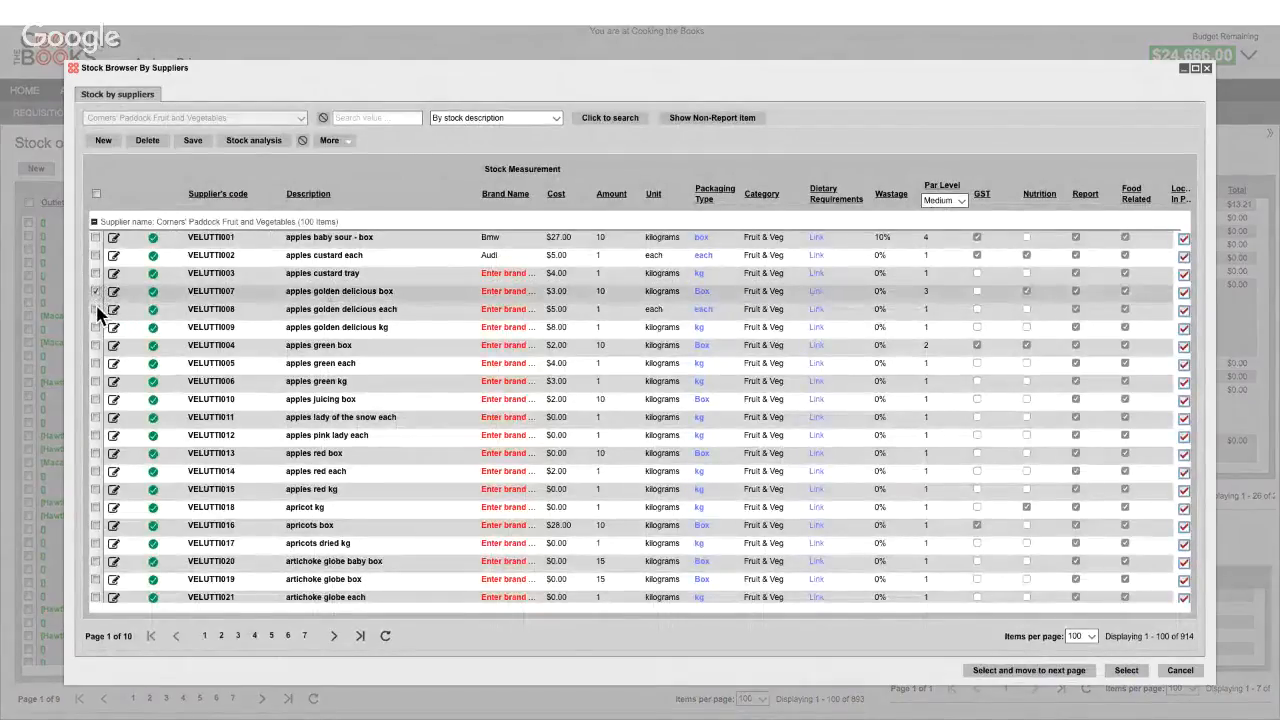
click(95, 309)
click(95, 327)
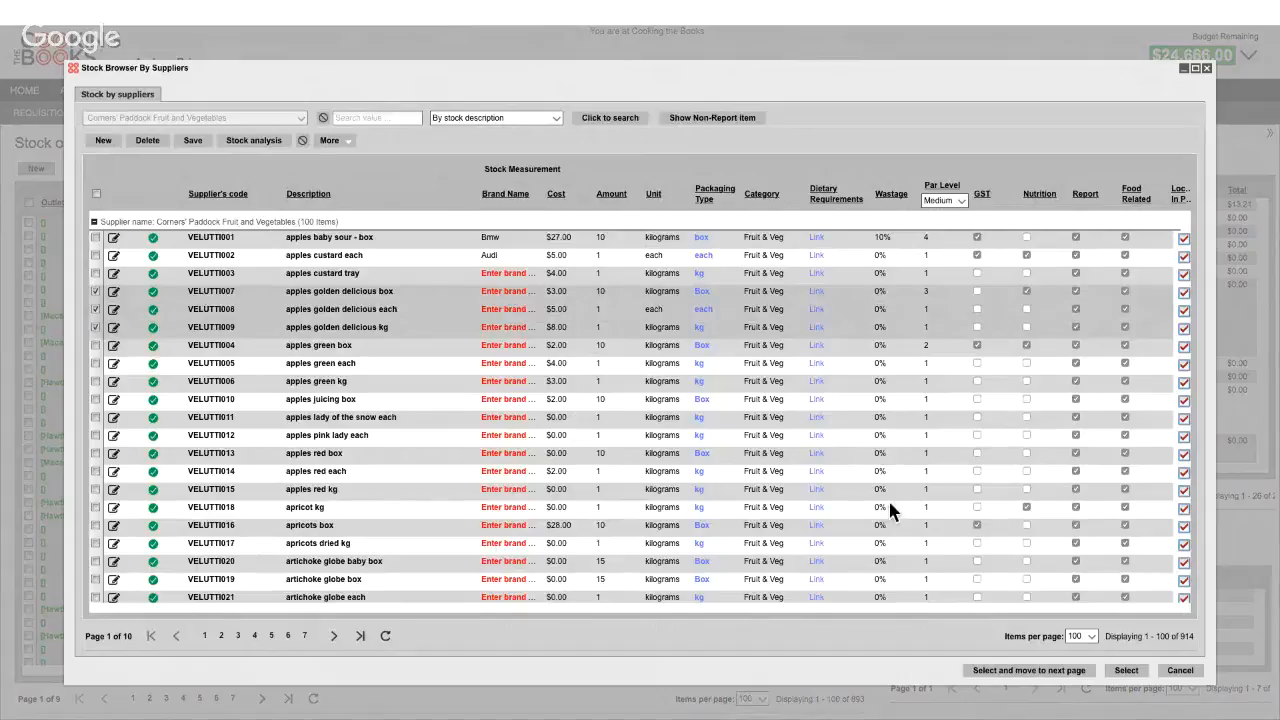
click(1116, 674)
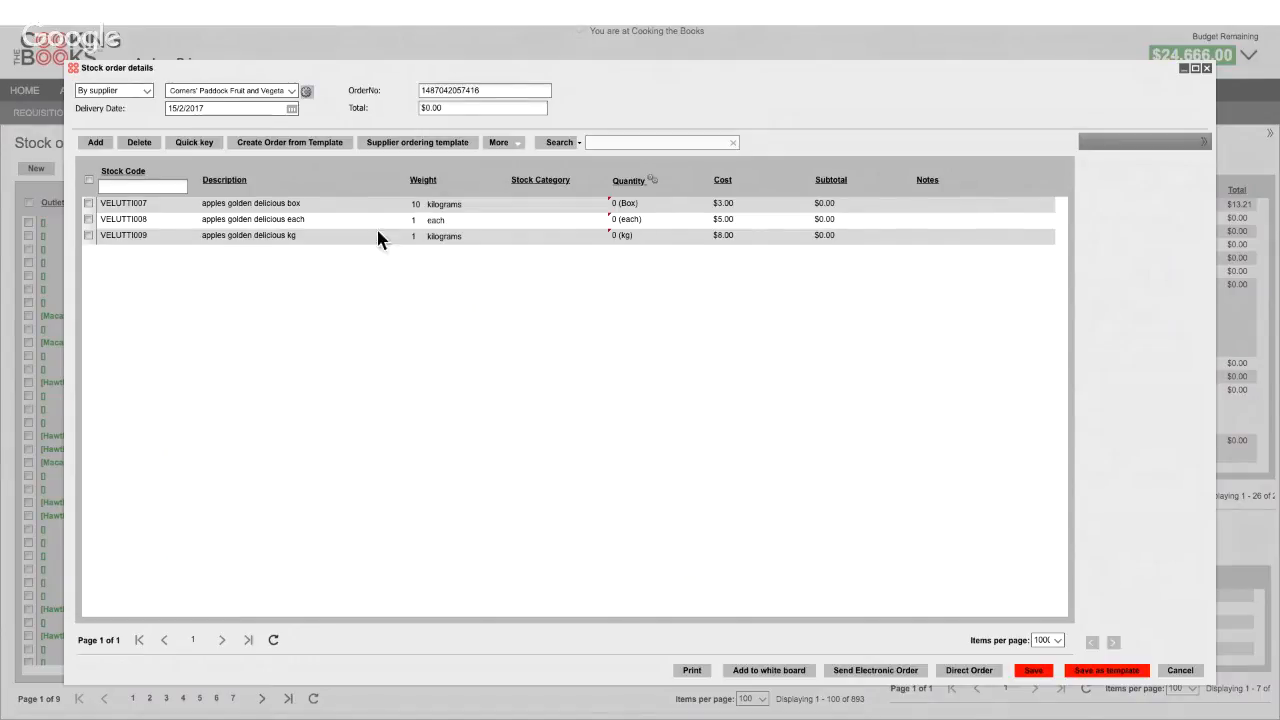
- Set the order quantity of apples golden delicious each to 3
click(632, 226)
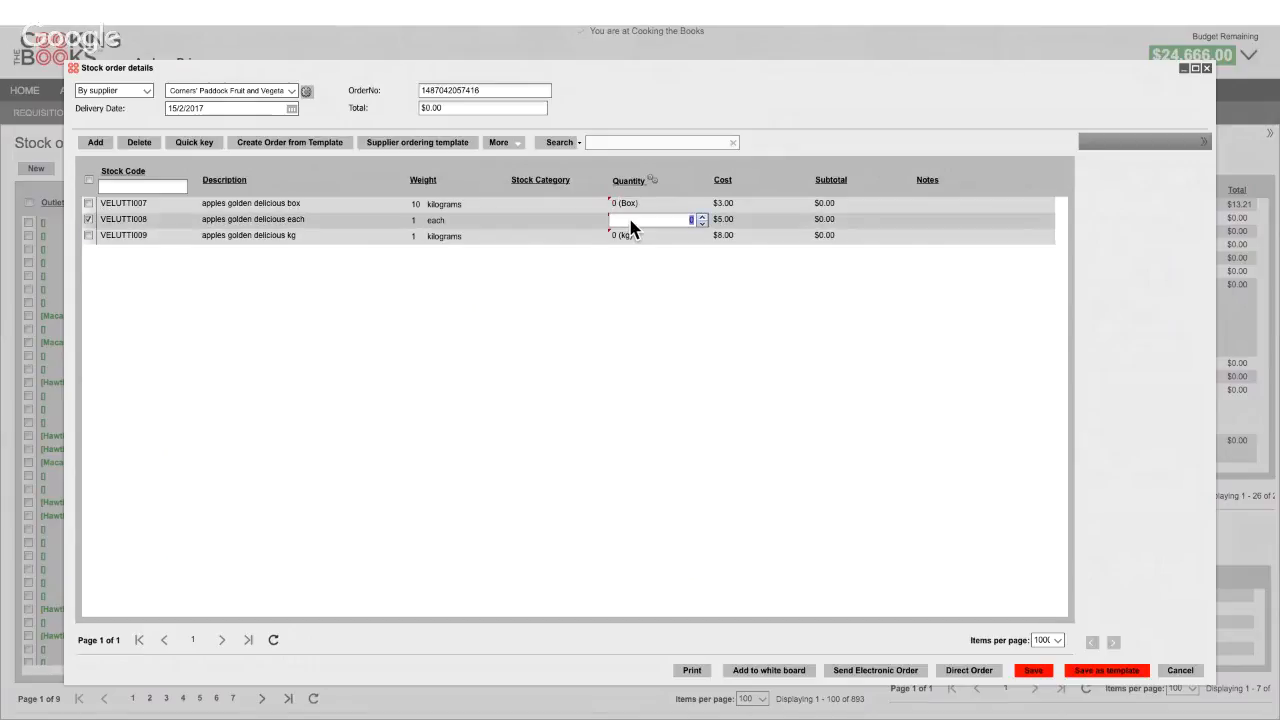
text(3)
click(536, 206)
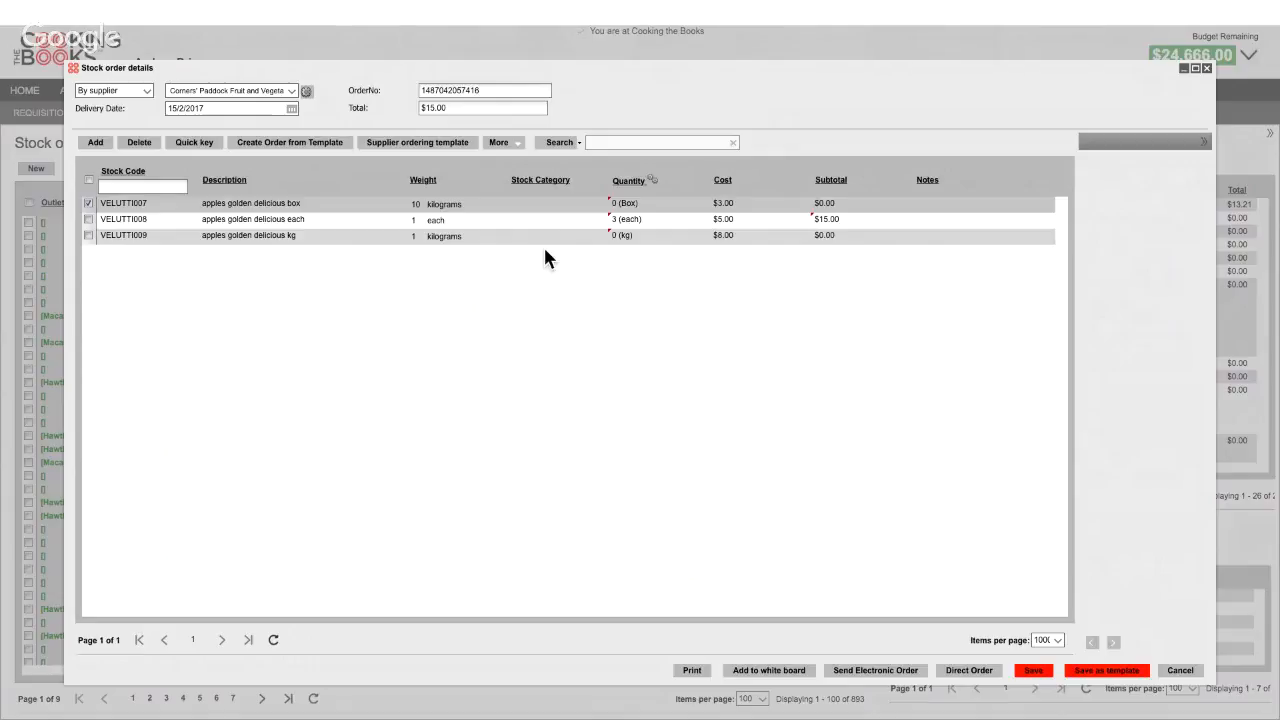
- Examine the amount and packaging type of apples golden delicious each in the supplier's stock list, and discard the stock order without saving
click(98, 143)
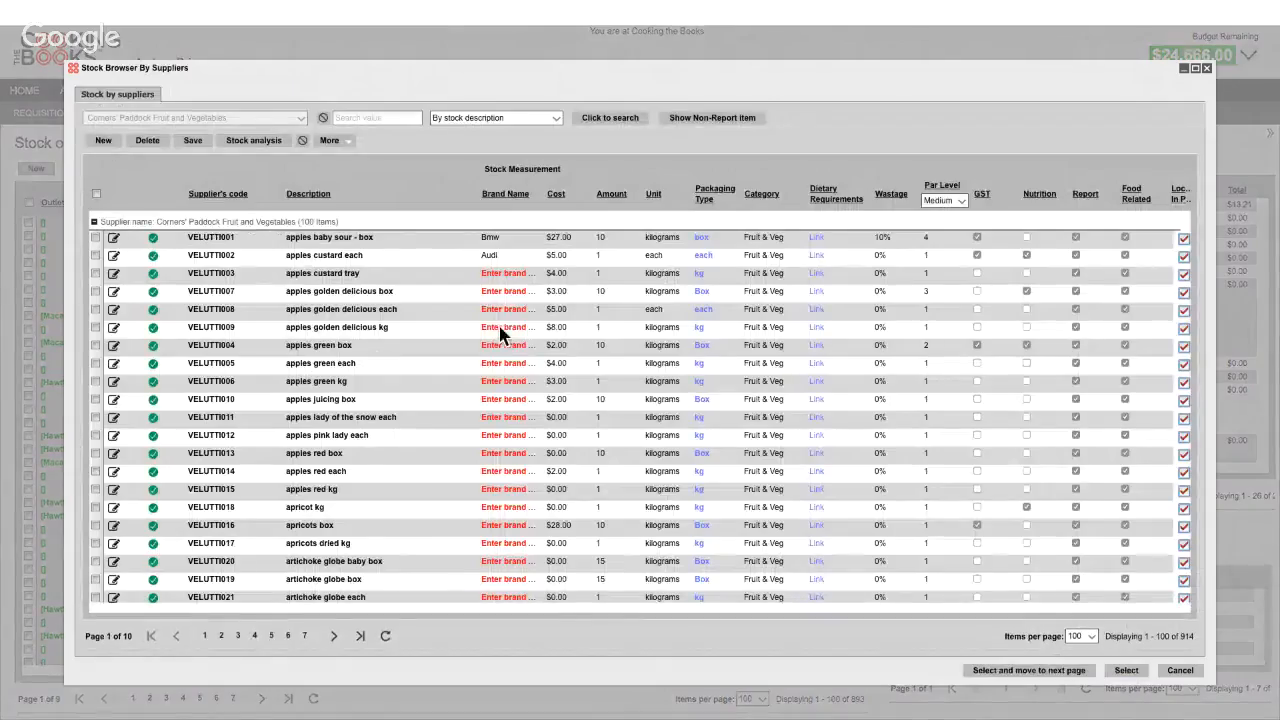
click(607, 309)
click(716, 307)
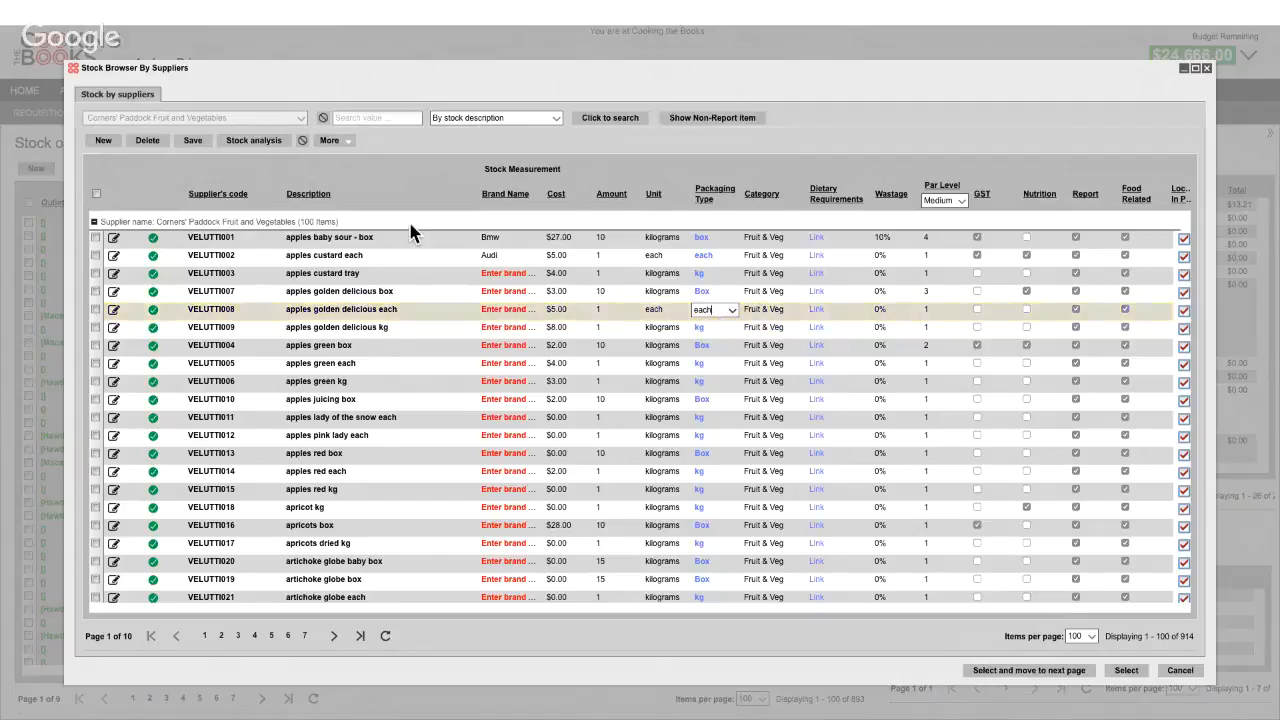
click(193, 141)
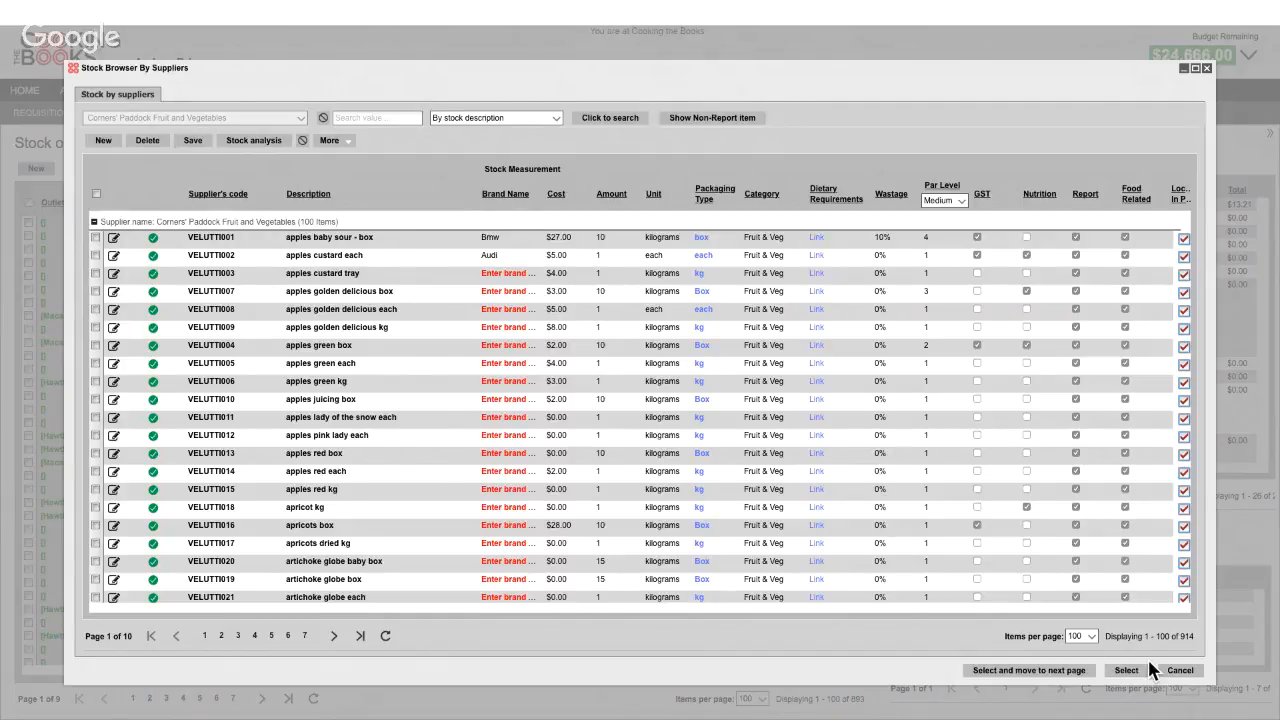
click(1178, 670)
click(1181, 671)
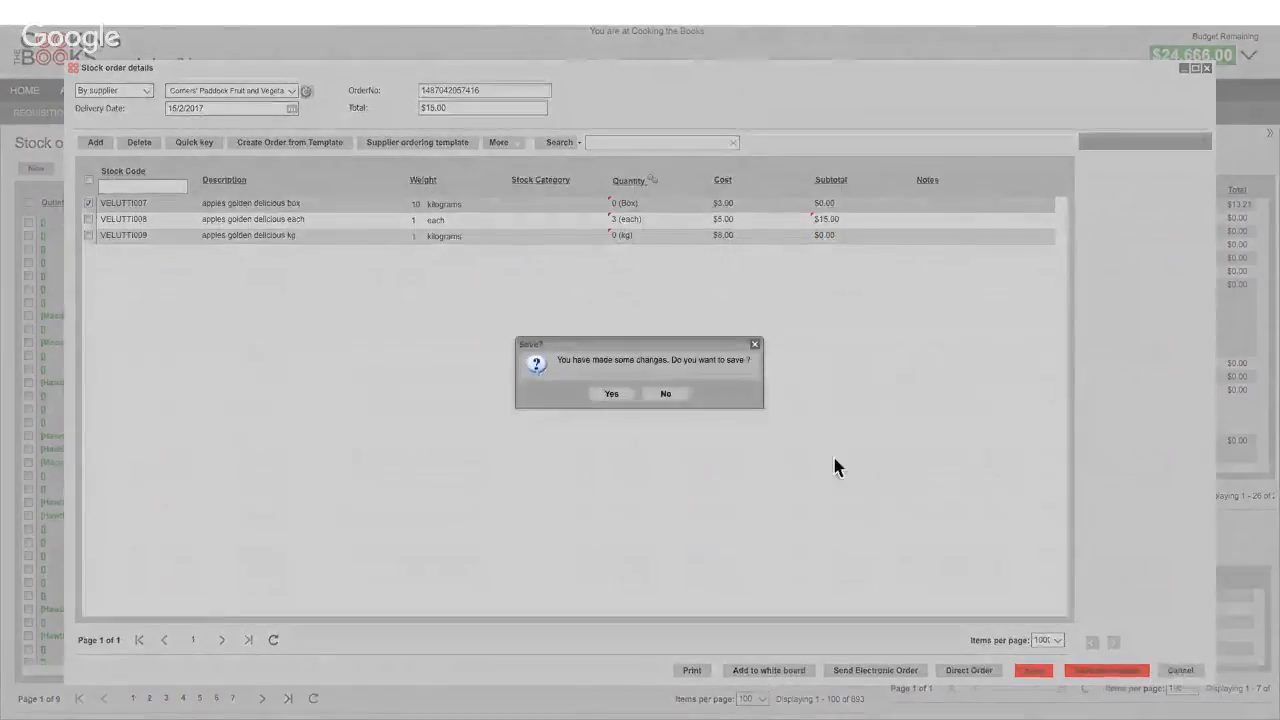
click(661, 397)
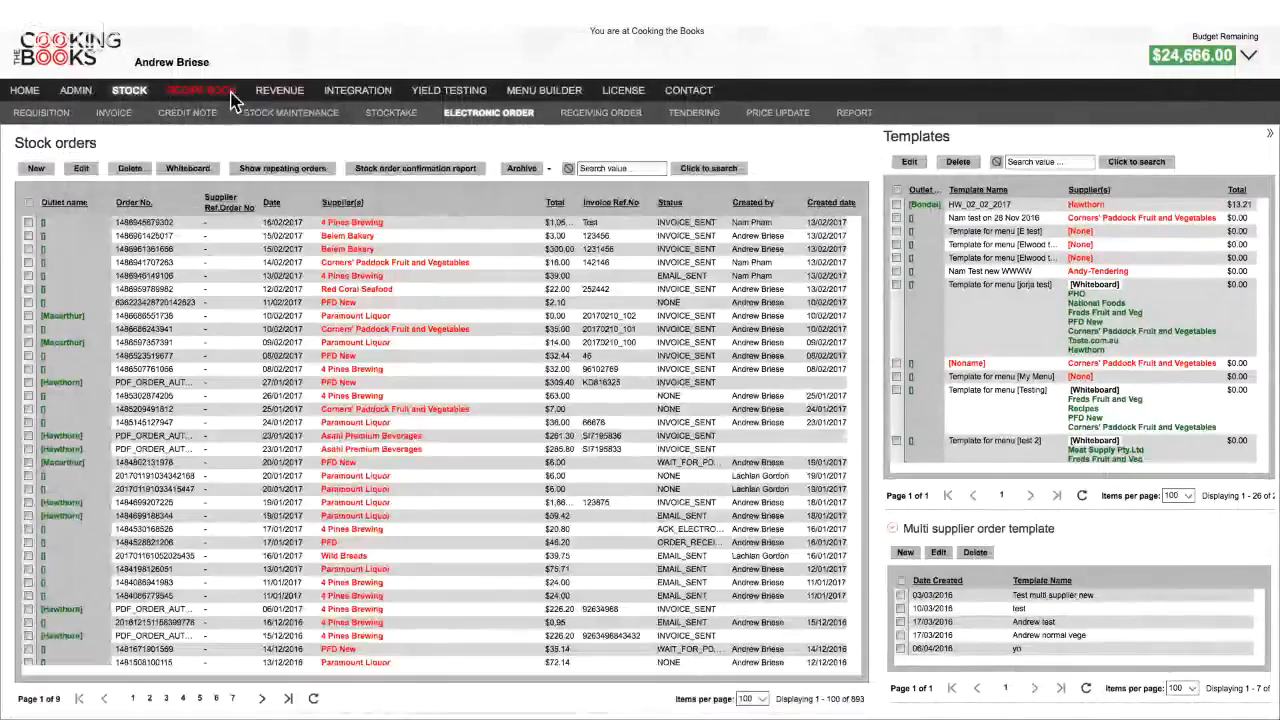
- Open the ingredient list of the first Amaretto Parfaitx recipe in the recipe book
click(231, 92)
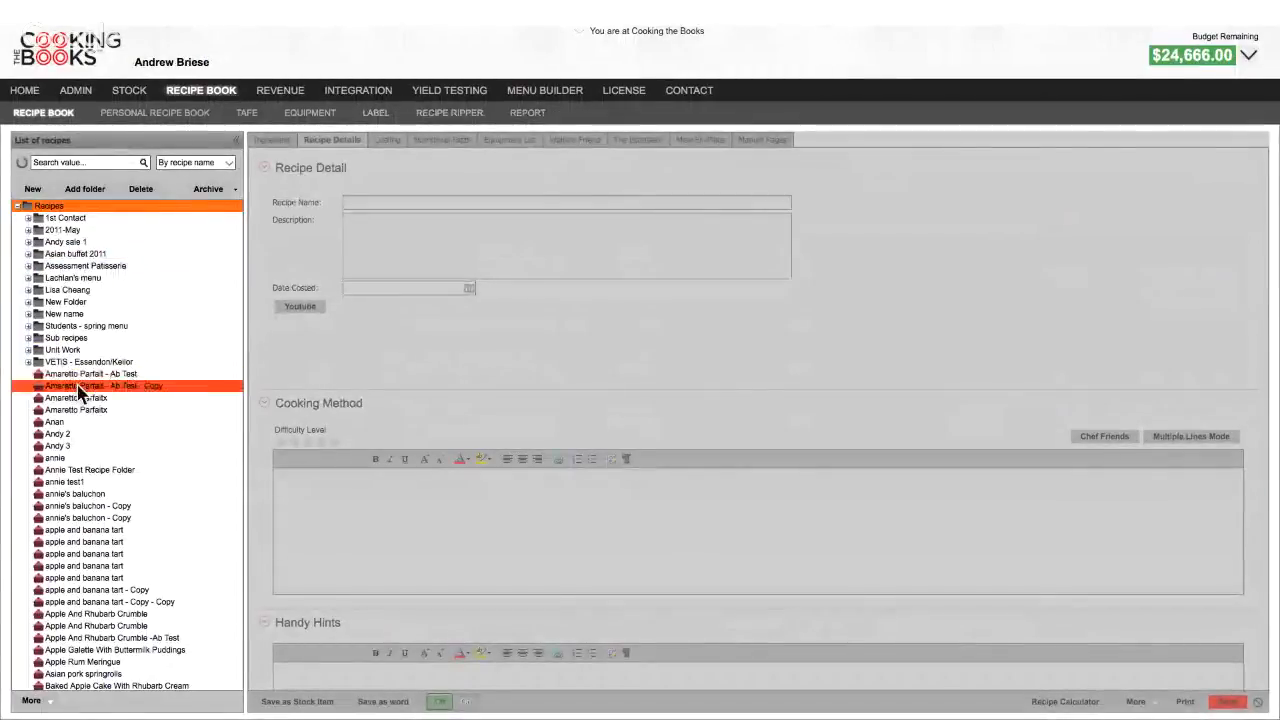
click(80, 404)
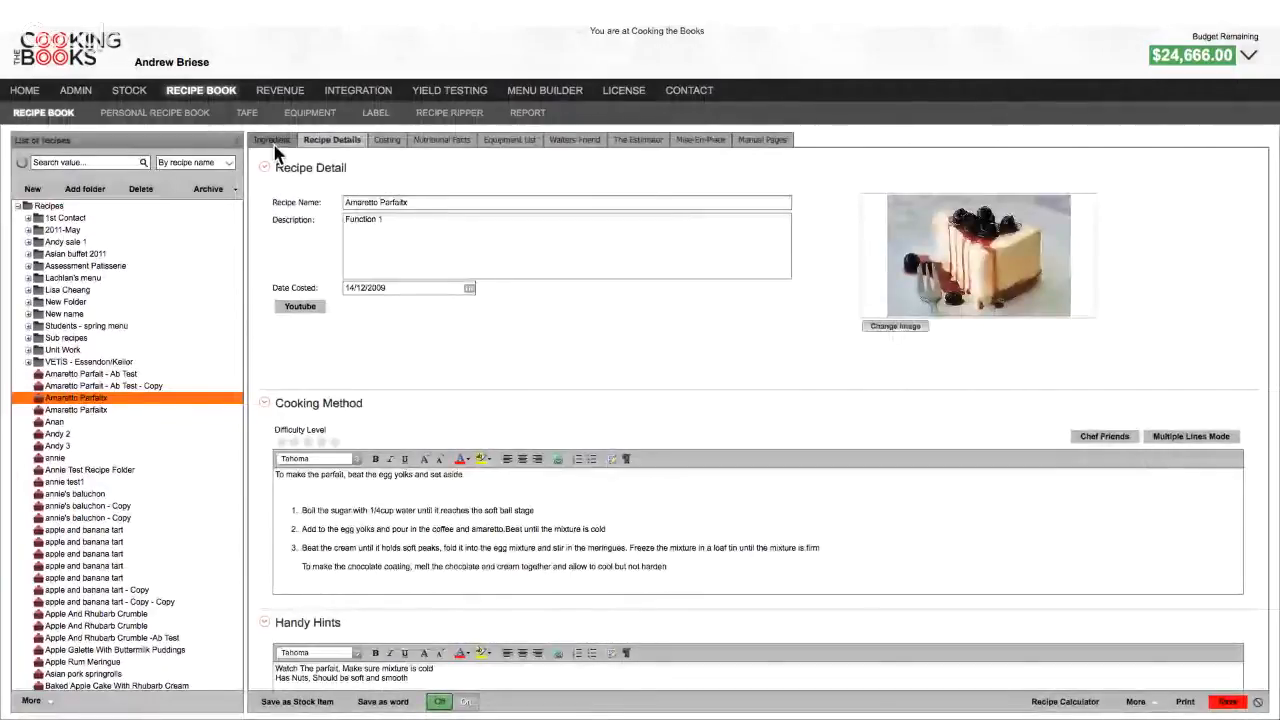
click(276, 145)
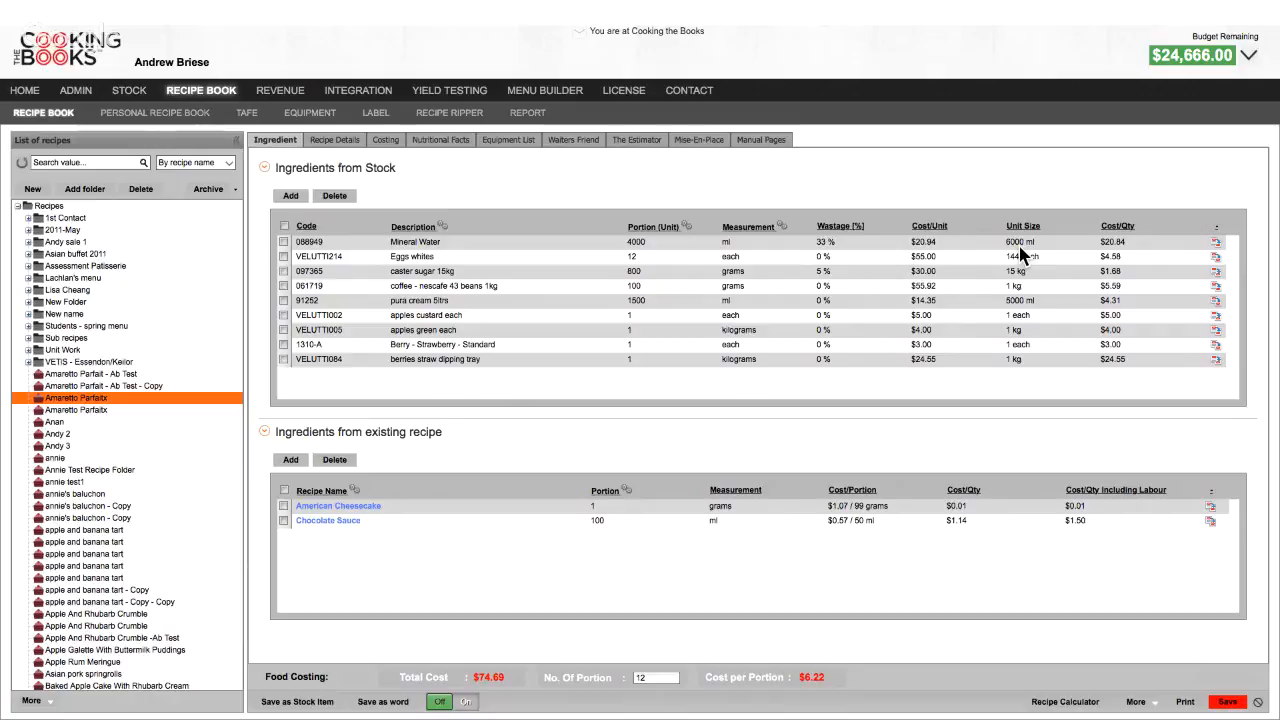
- Set the Berry - Strawberry - Standard ingredient to a portion of 30 measured in grams
click(646, 344)
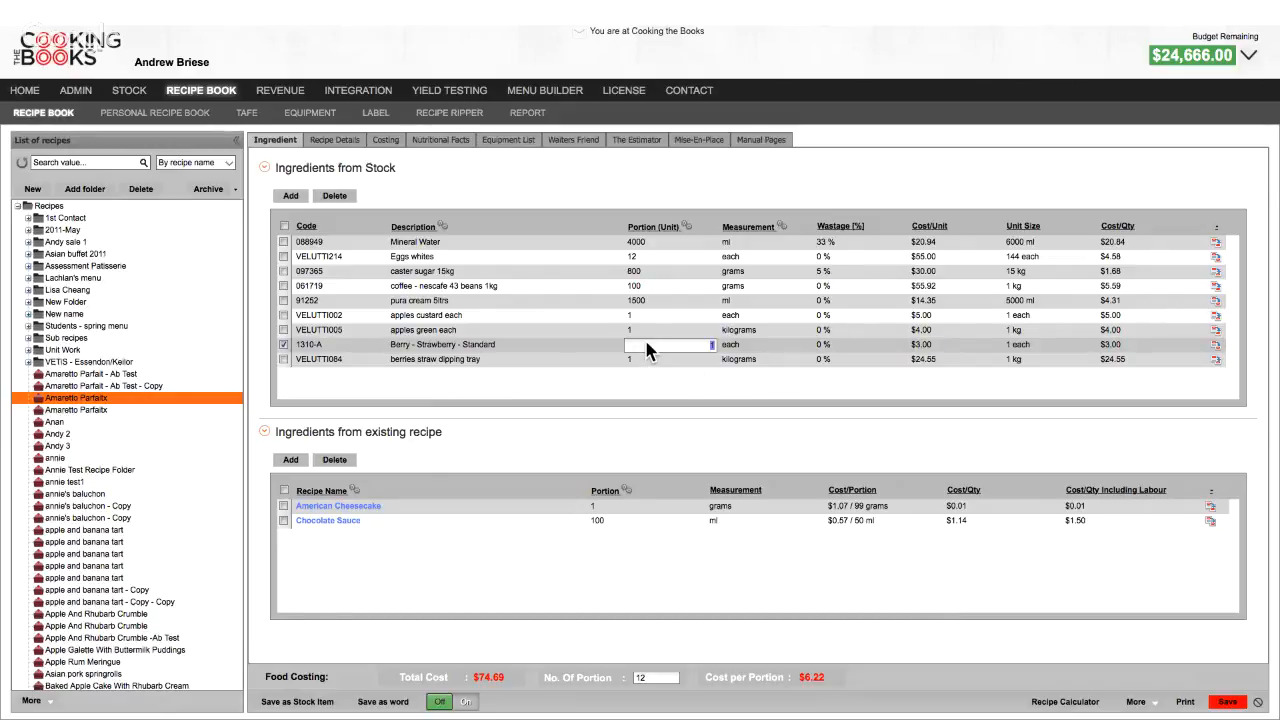
text(30)
click(784, 344)
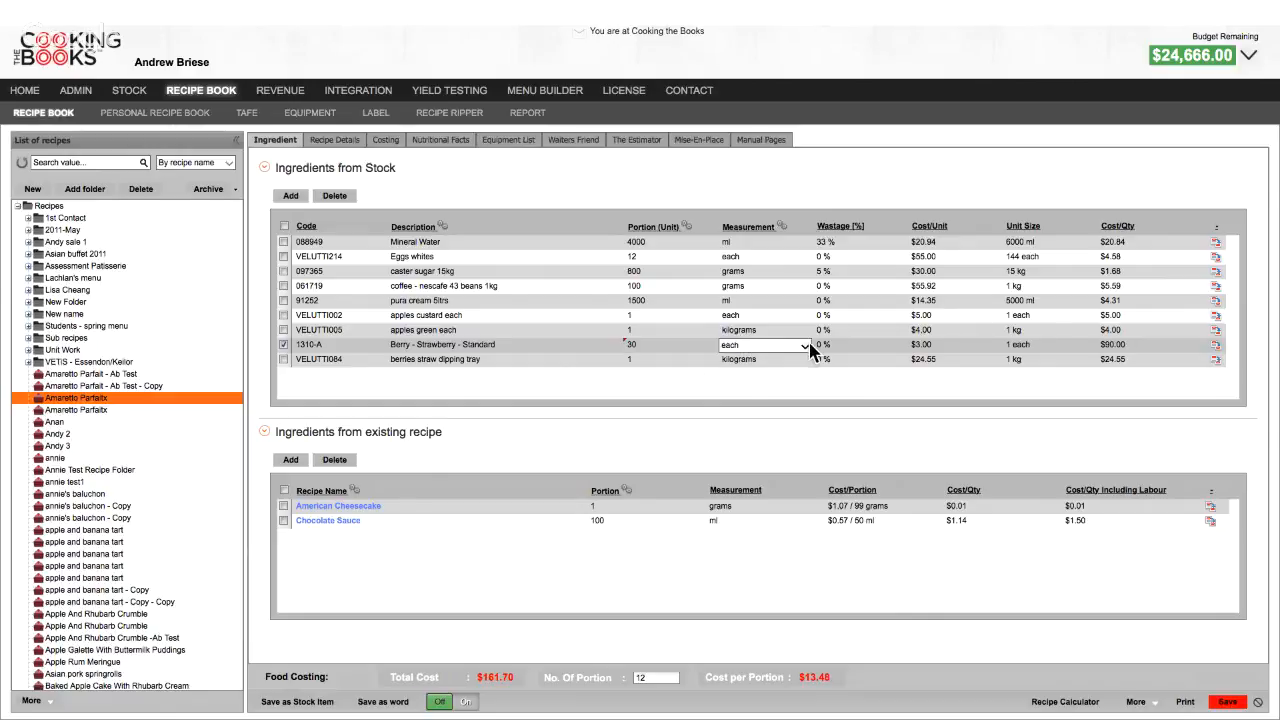
click(805, 345)
click(769, 356)
click(736, 406)
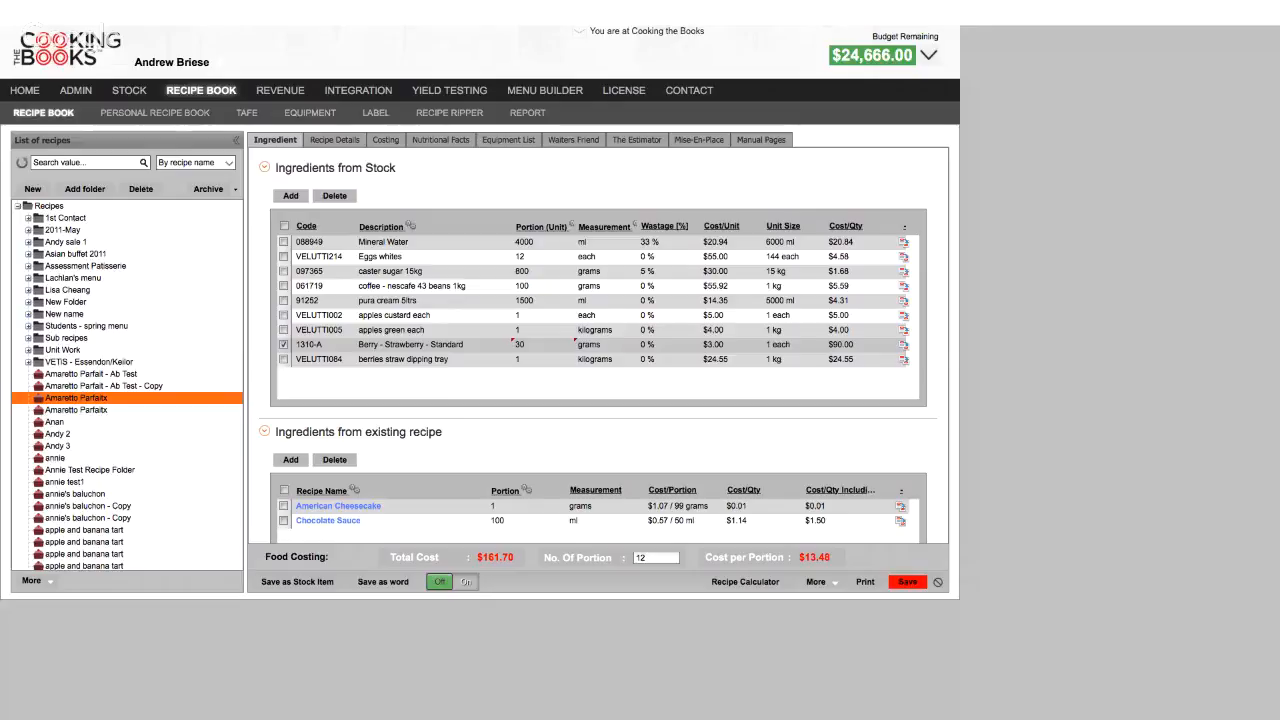
- Examine the replacement stock items offered for the Berry - Strawberry - Standard ingredient, and close the stock browser without choosing one
key(super+Up)
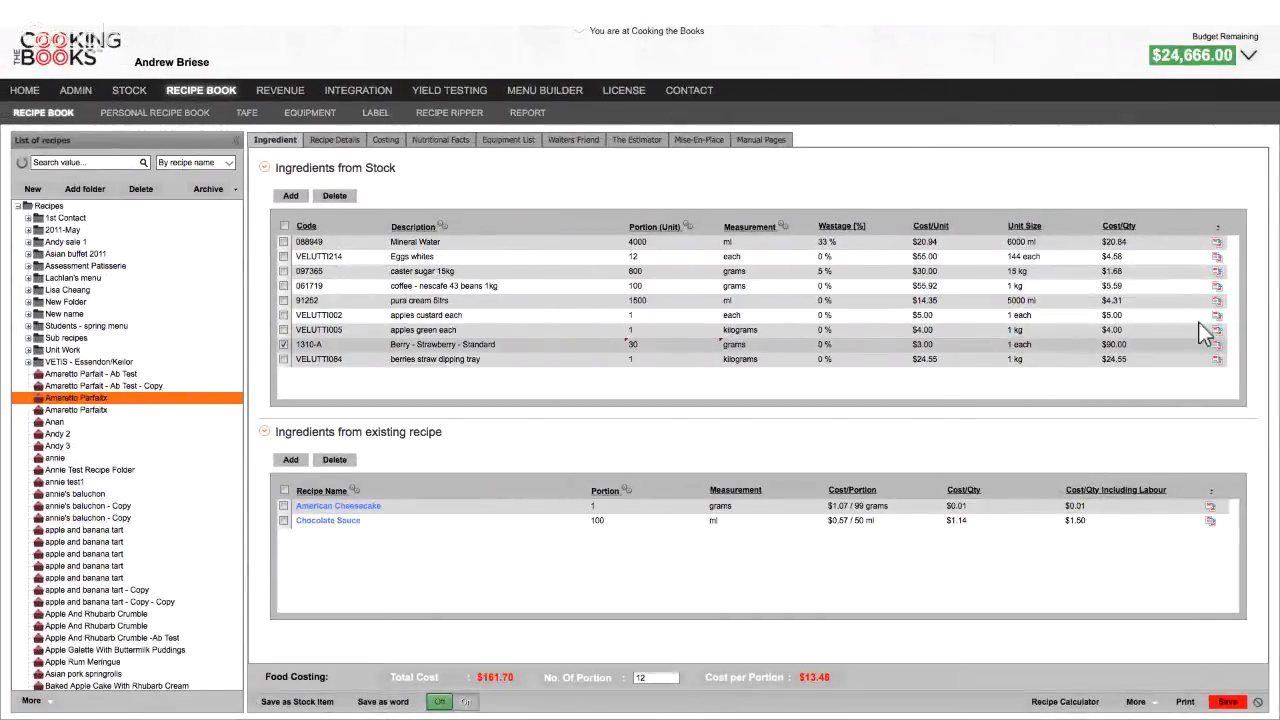
click(1219, 345)
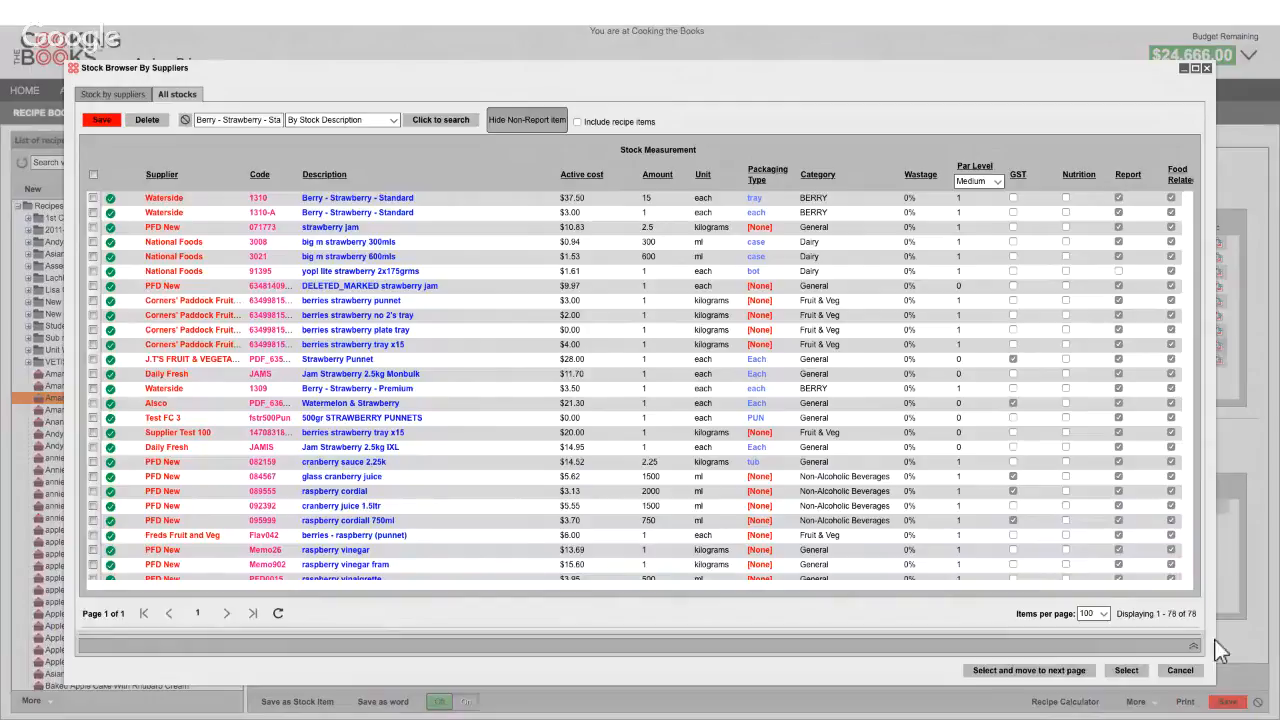
click(1190, 667)
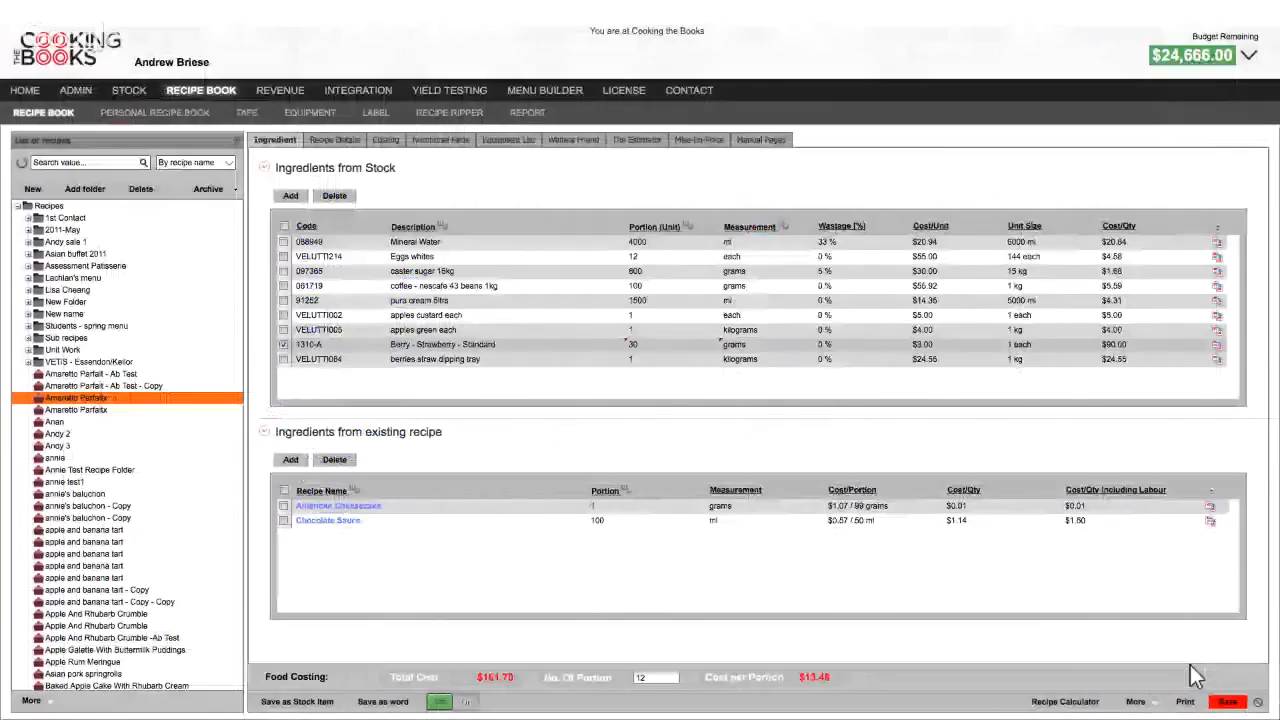
click(1217, 344)
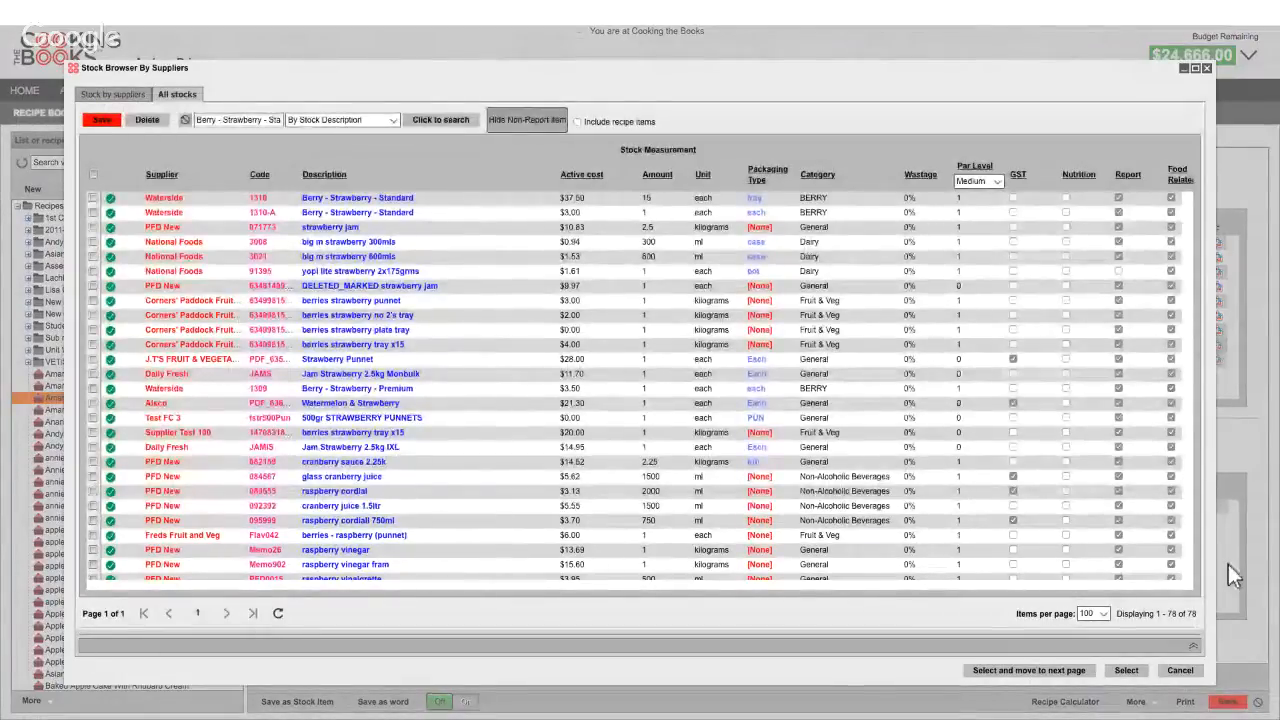
click(1181, 671)
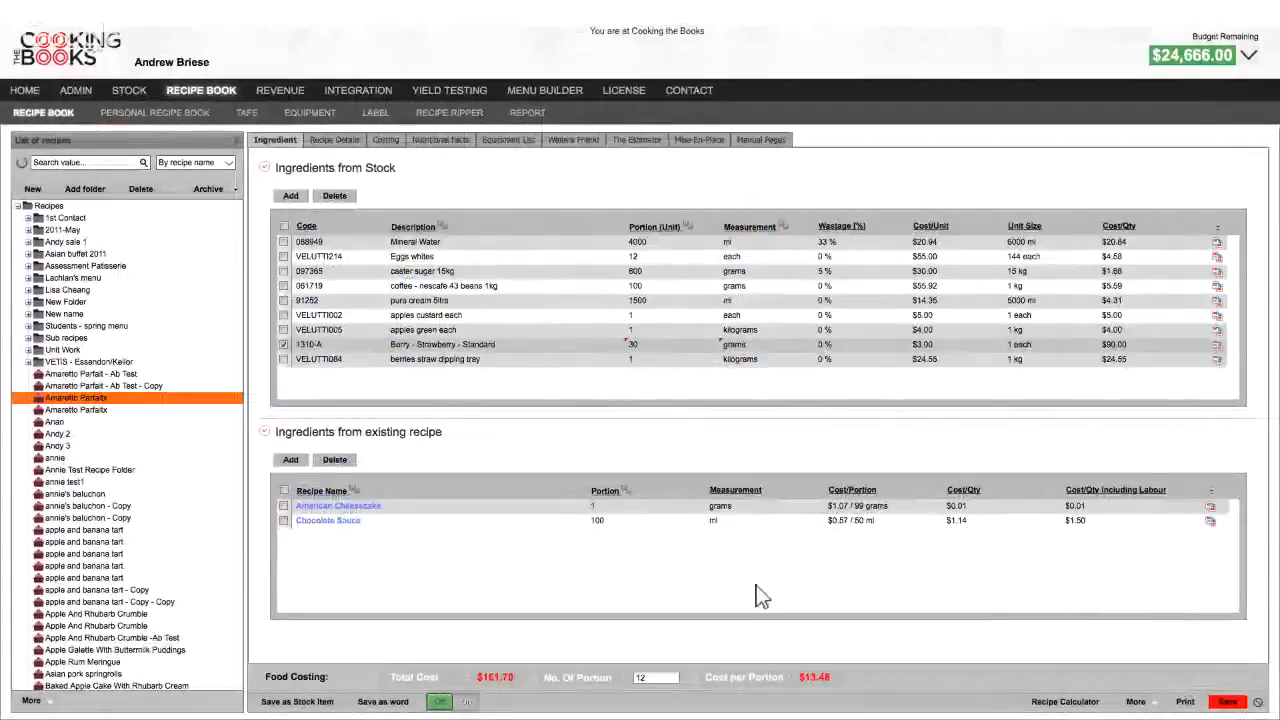